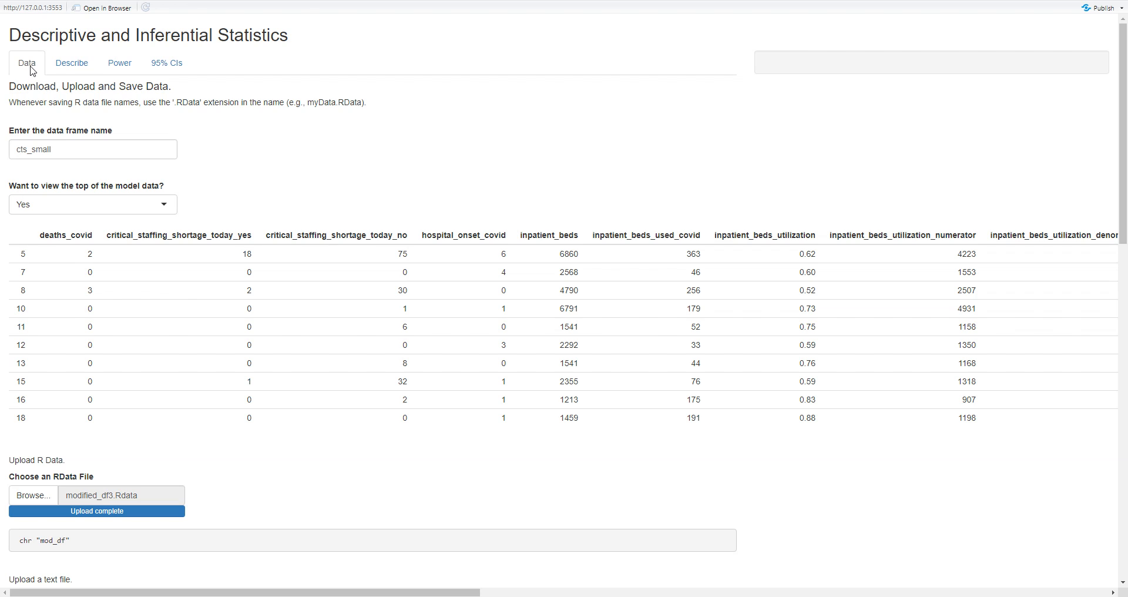
# Step: Look over the Describe, Power and 95% CIs pages and return to the Data page
pyautogui.click(71, 63)
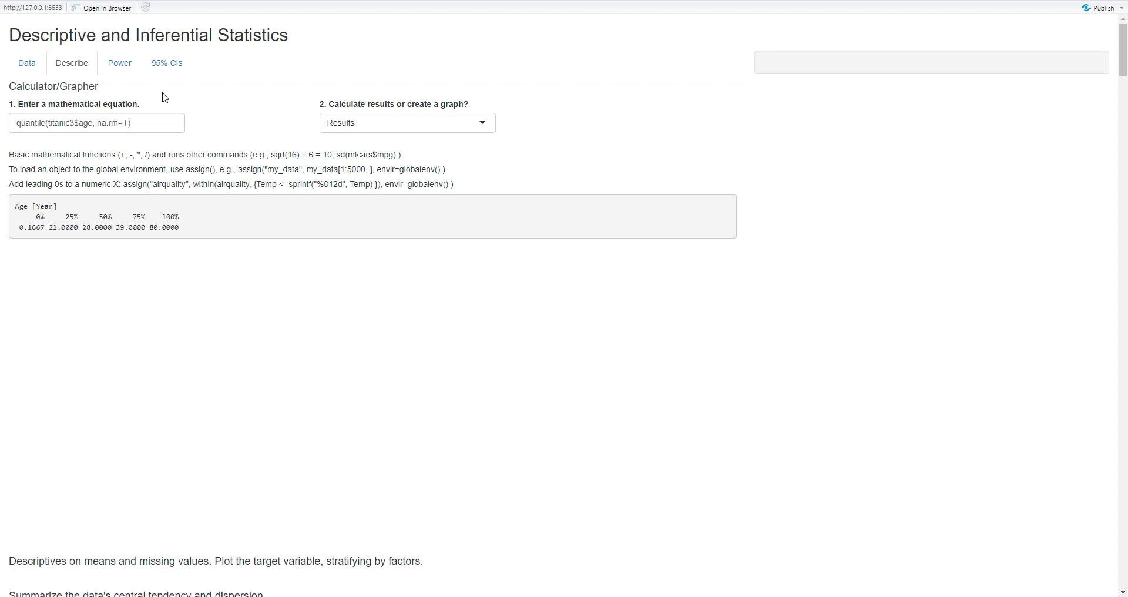
pyautogui.click(121, 67)
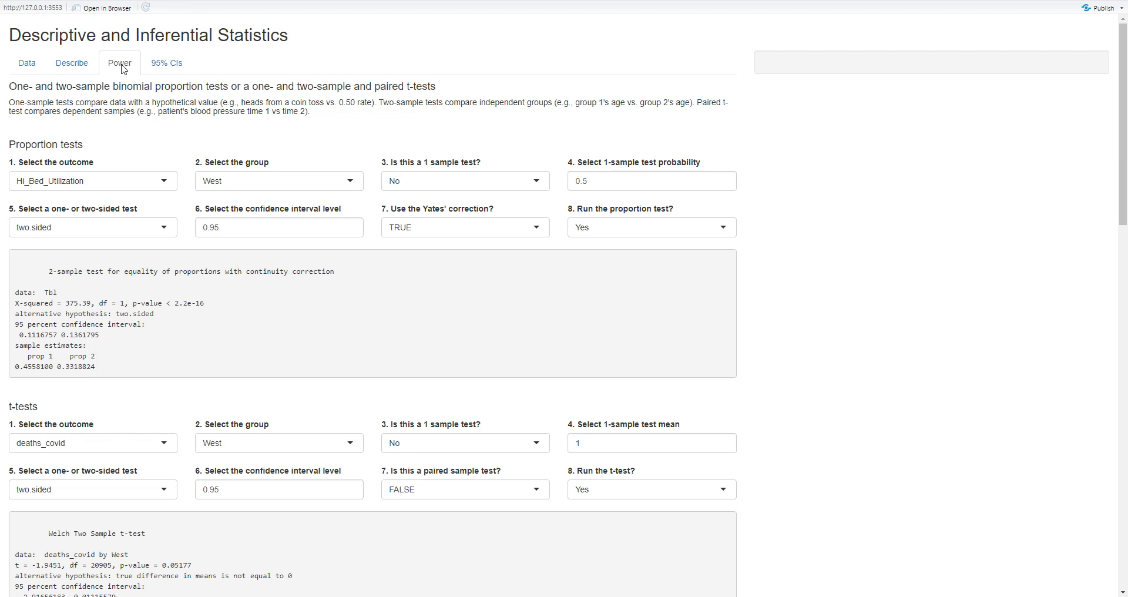
pyautogui.click(181, 68)
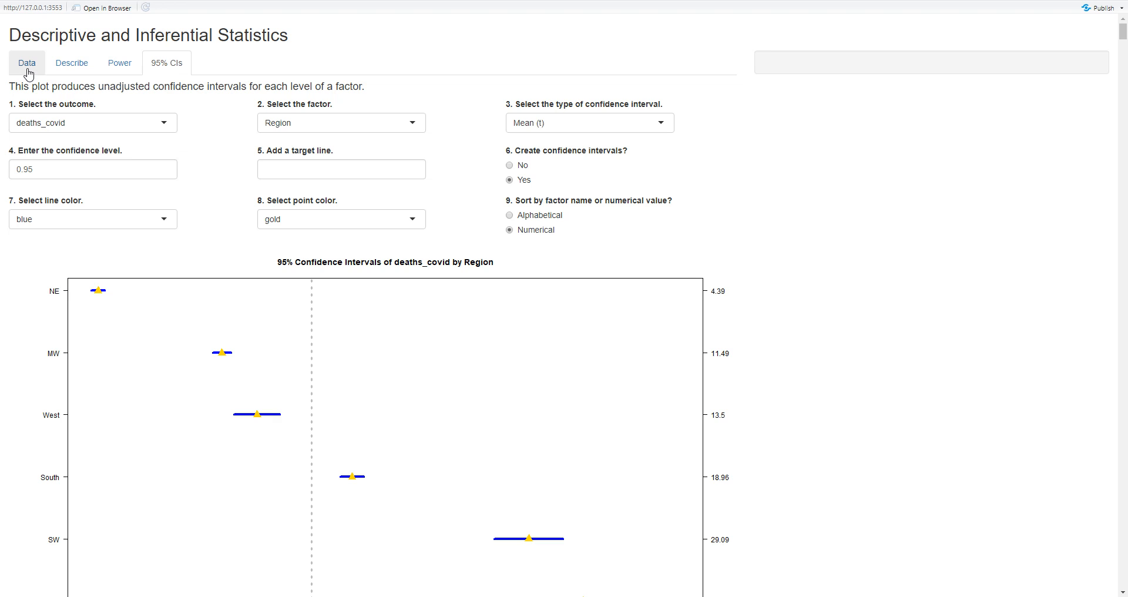
pyautogui.click(27, 72)
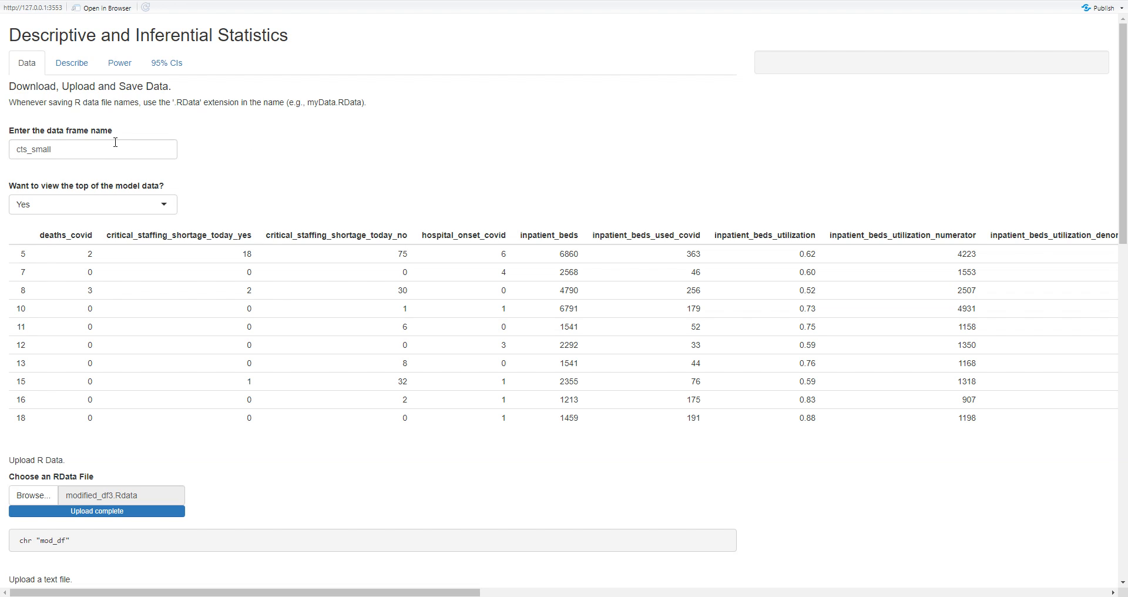
# Step: Check the cts_small data frame name and switch the model data preview to No and back to Yes
pyautogui.moveTo(101, 152); pyautogui.dragTo(14, 151)
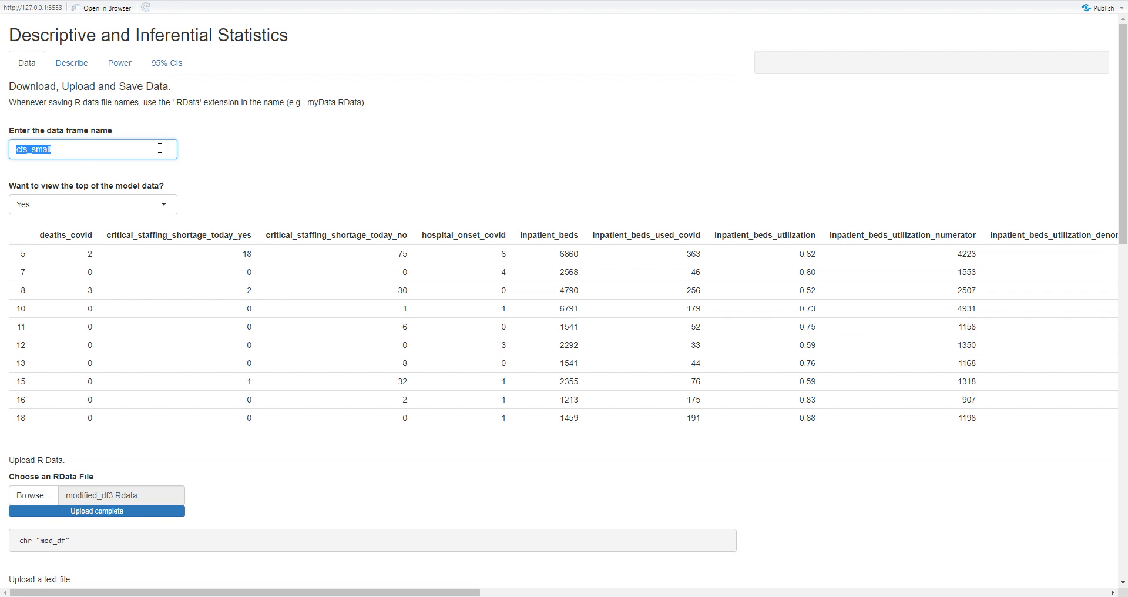
pyautogui.click(67, 151)
pyautogui.click(168, 209)
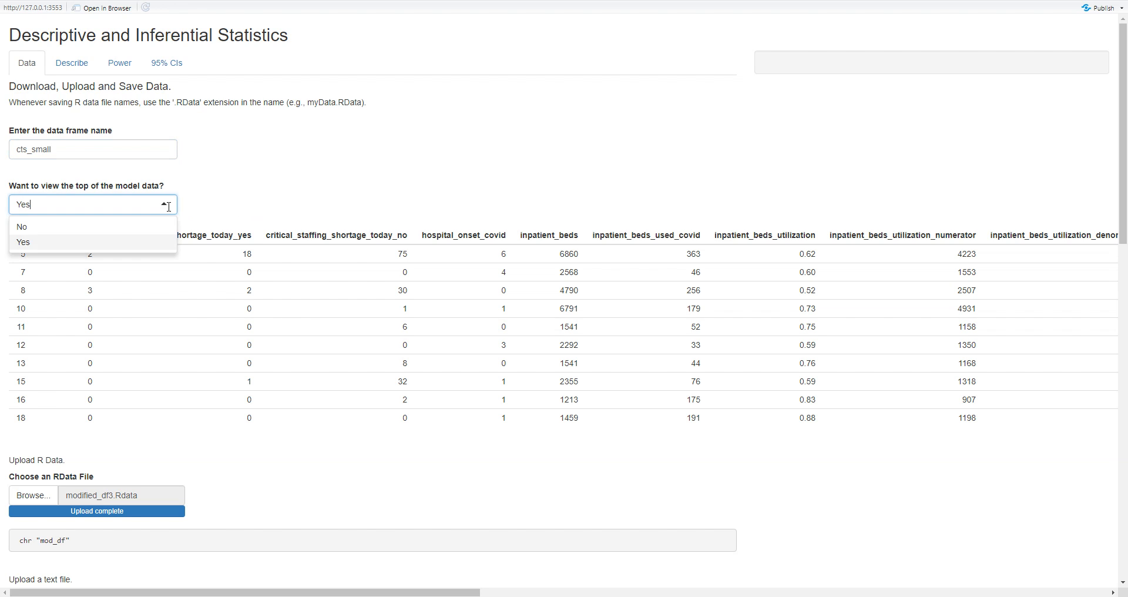
pyautogui.click(165, 224)
pyautogui.click(165, 210)
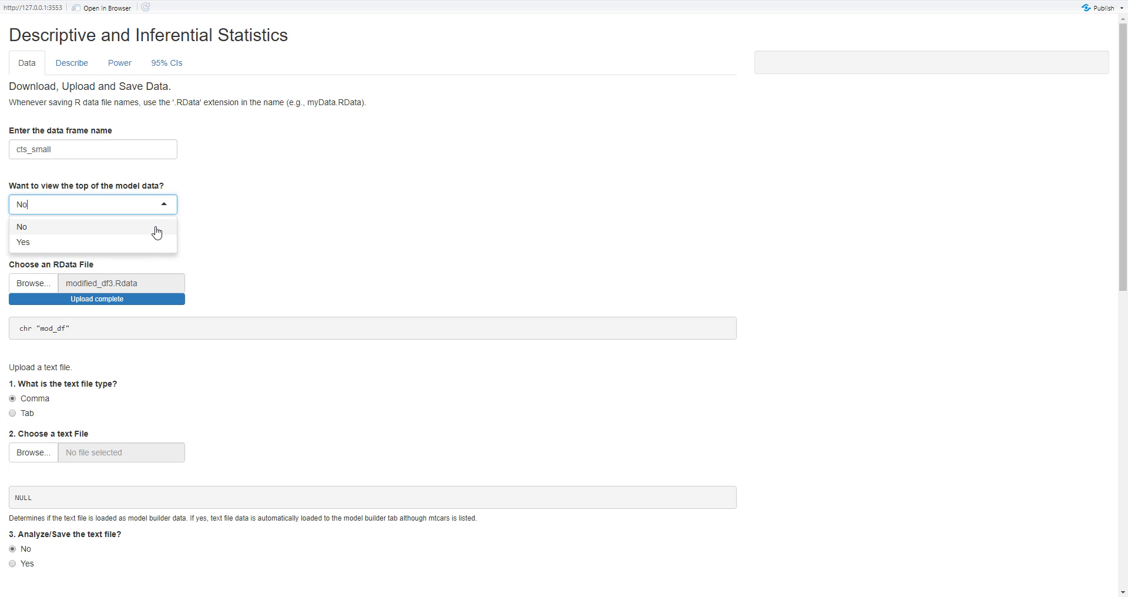
pyautogui.click(150, 245)
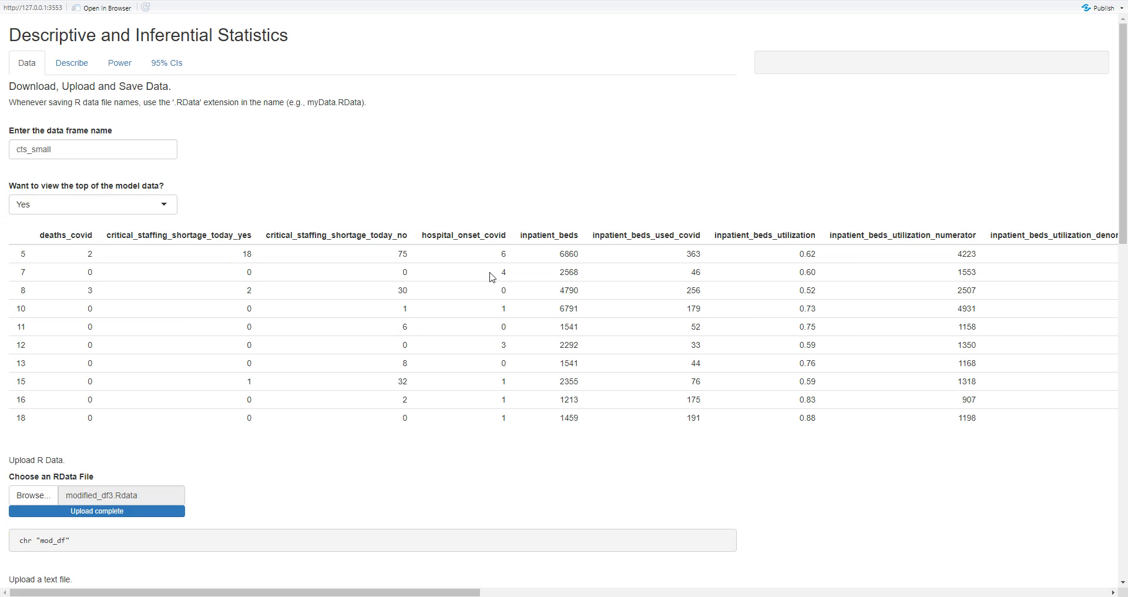
# Step: Check the uploaded RData frame name, and open the file chooser for a text upload and close it without choosing a file
pyautogui.moveTo(1124, 210); pyautogui.dragTo(1125, 331)
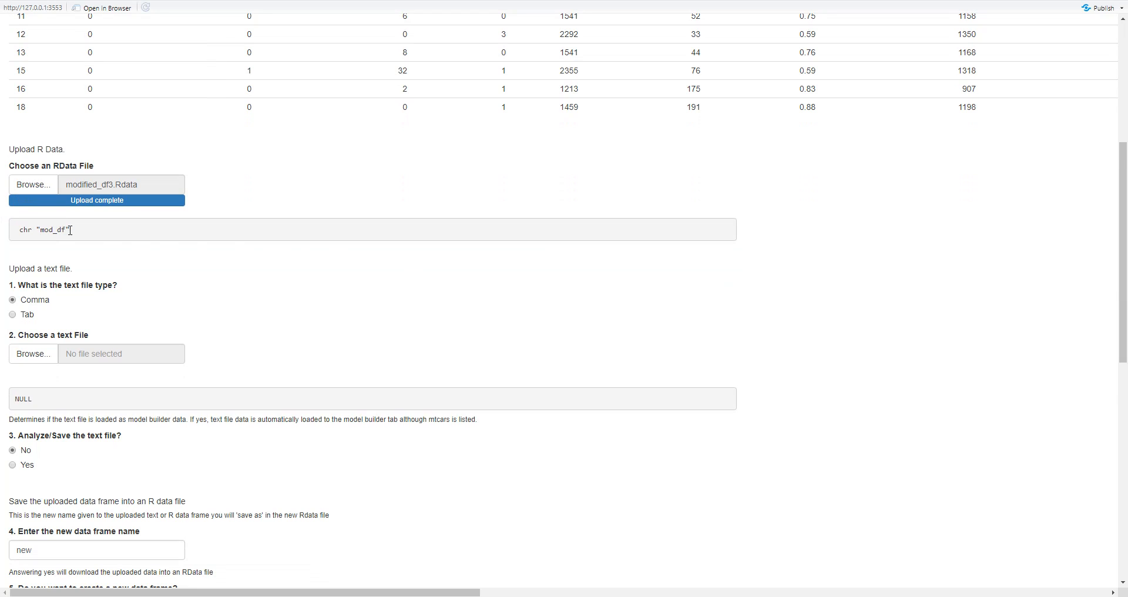
pyautogui.moveTo(67, 229); pyautogui.dragTo(42, 231)
pyautogui.click(39, 359)
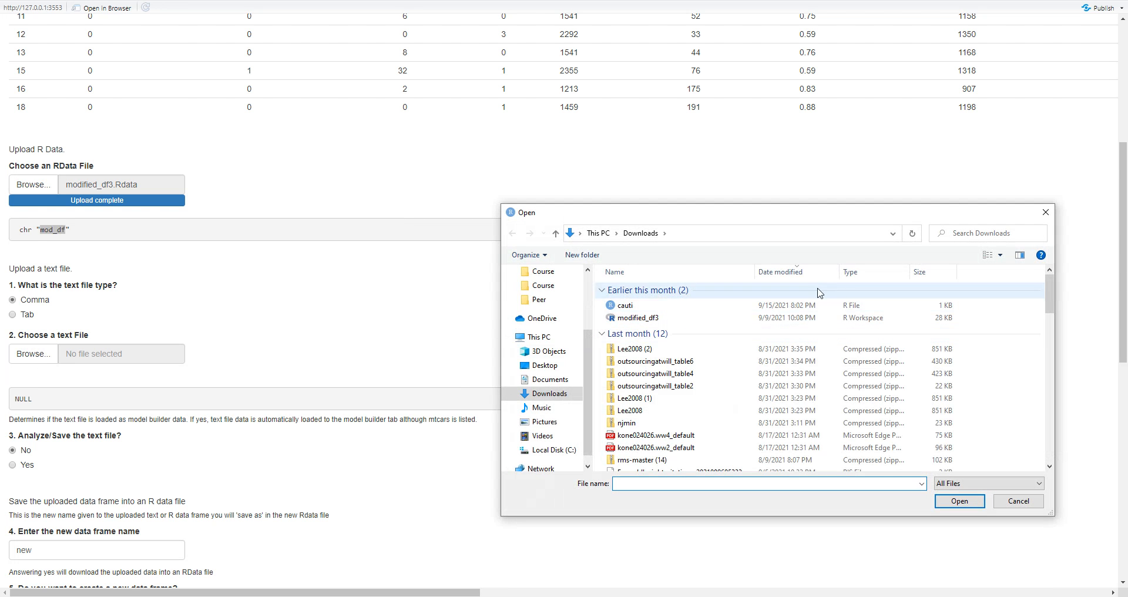
pyautogui.click(1043, 221)
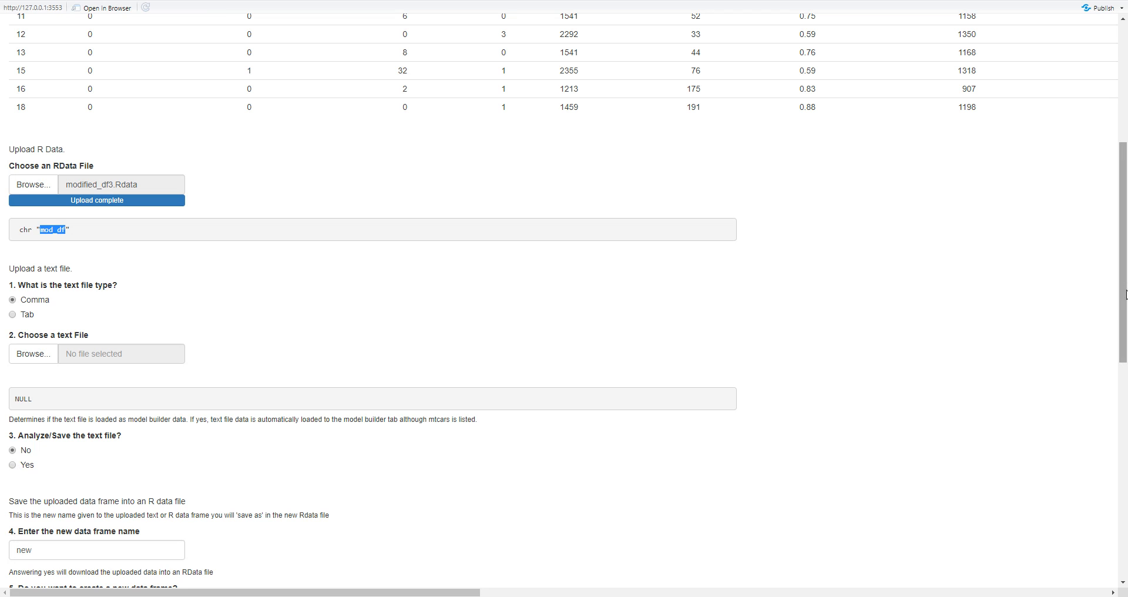
# Step: Start the RData file download, enter a name with a dot before the Rdata extension, and cancel the save
pyautogui.moveTo(1124, 288); pyautogui.dragTo(1125, 440)
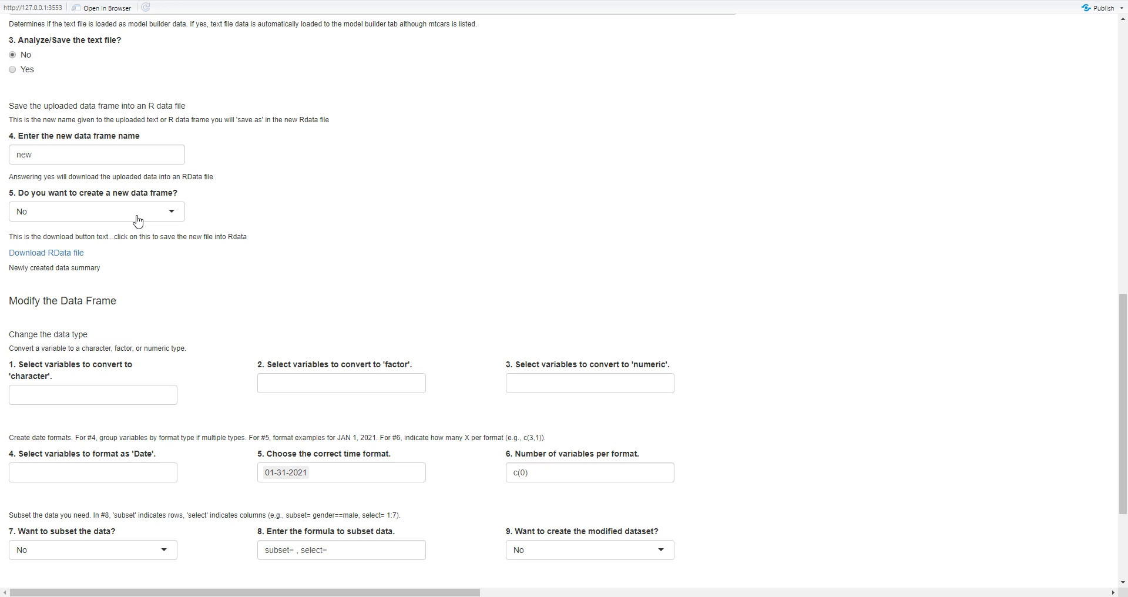
pyautogui.click(82, 257)
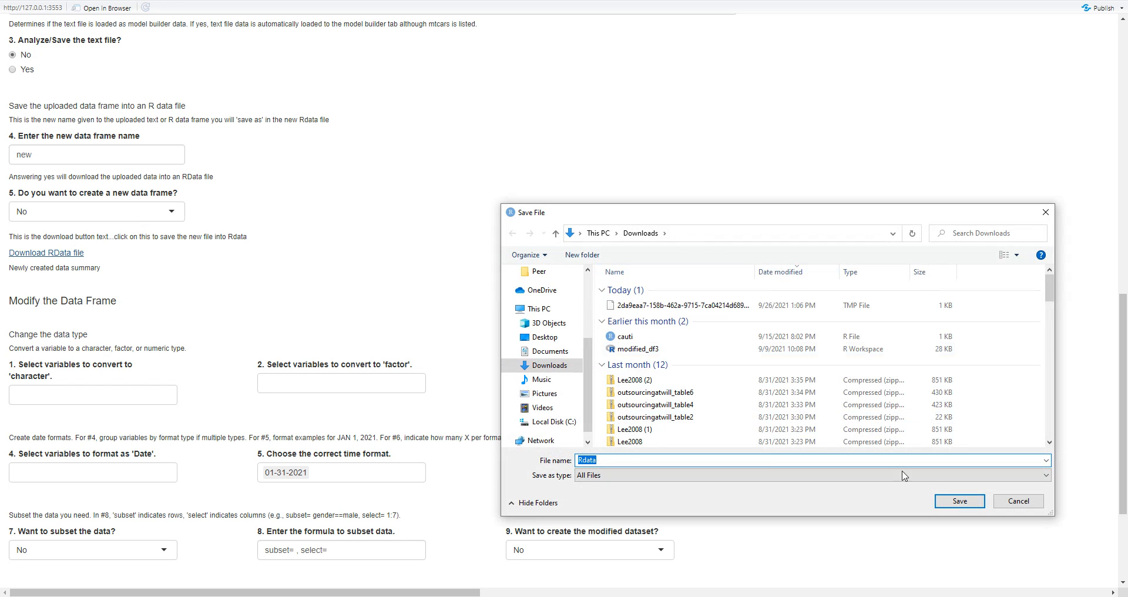
pyautogui.click(603, 460)
pyautogui.moveTo(603, 460); pyautogui.dragTo(570, 461)
pyautogui.click(578, 460)
pyautogui.write('.')
pyautogui.write('name')
pyautogui.click(1038, 506)
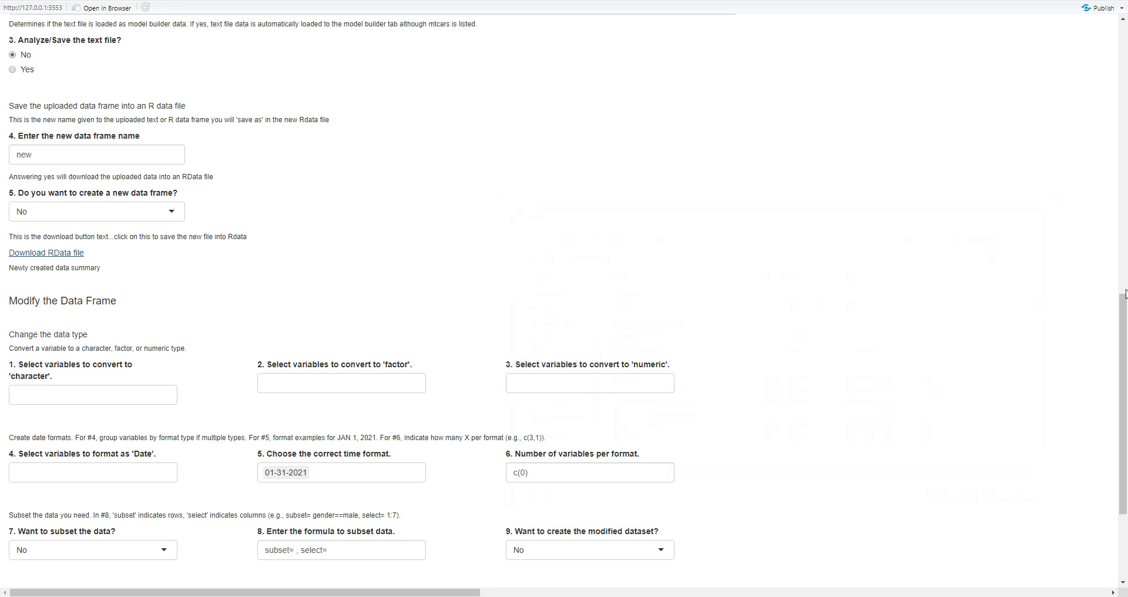
# Step: Add 01/31/2021 to the time formats for date variables in the data frame modification settings
pyautogui.moveTo(1123, 306); pyautogui.dragTo(1125, 370)
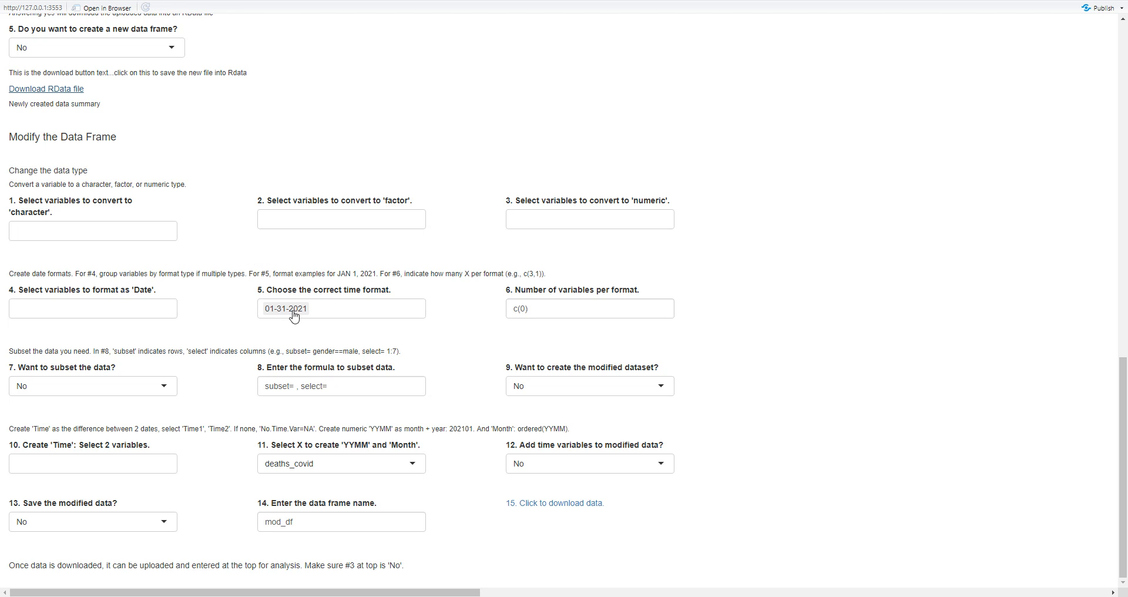
pyautogui.click(331, 308)
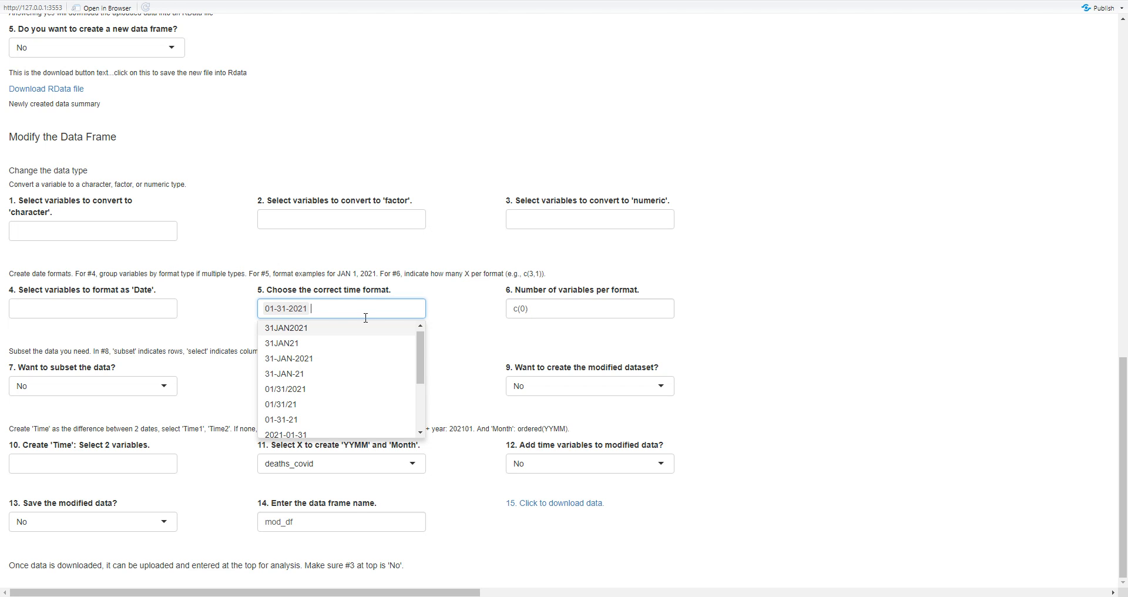
pyautogui.moveTo(419, 347)
pyautogui.mouseDown()
pyautogui.moveTo(422, 392)
pyautogui.moveTo(422, 363)
pyautogui.mouseUp()
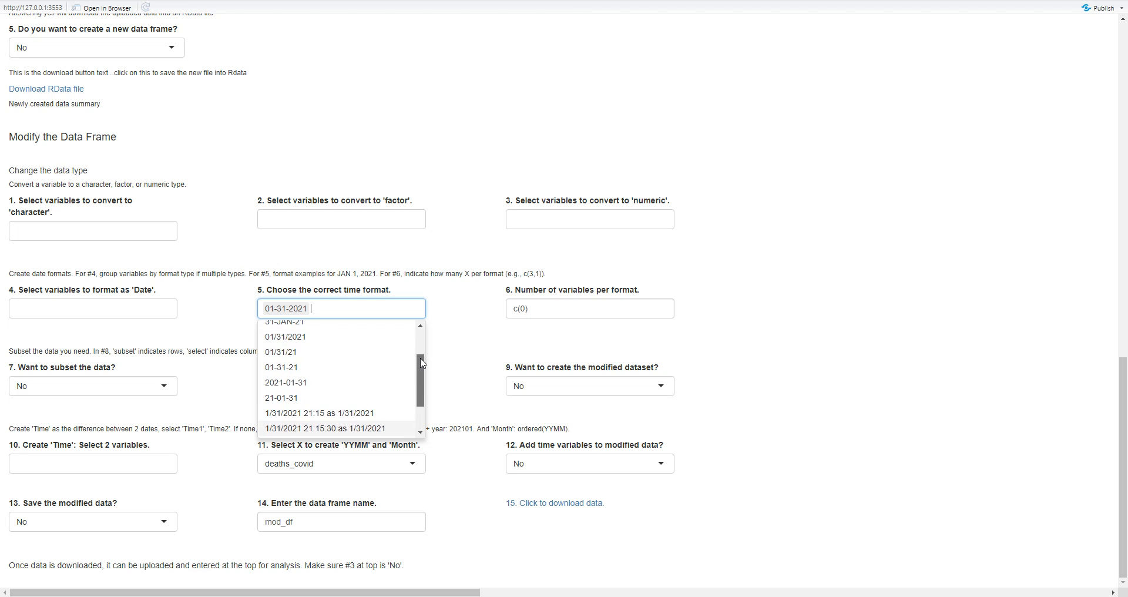
pyautogui.click(384, 350)
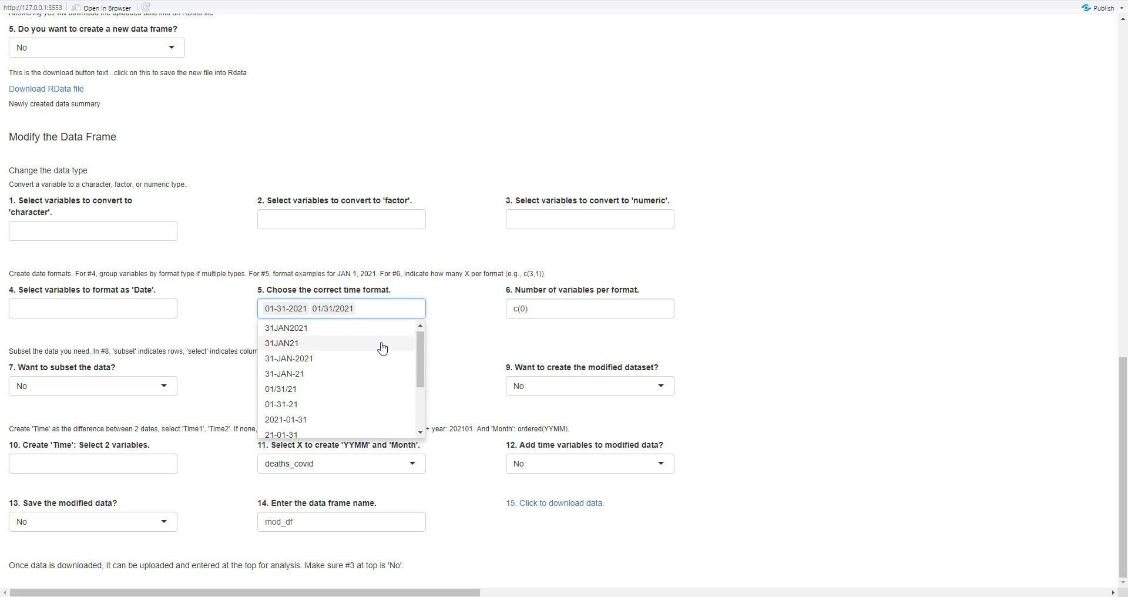
pyautogui.click(809, 345)
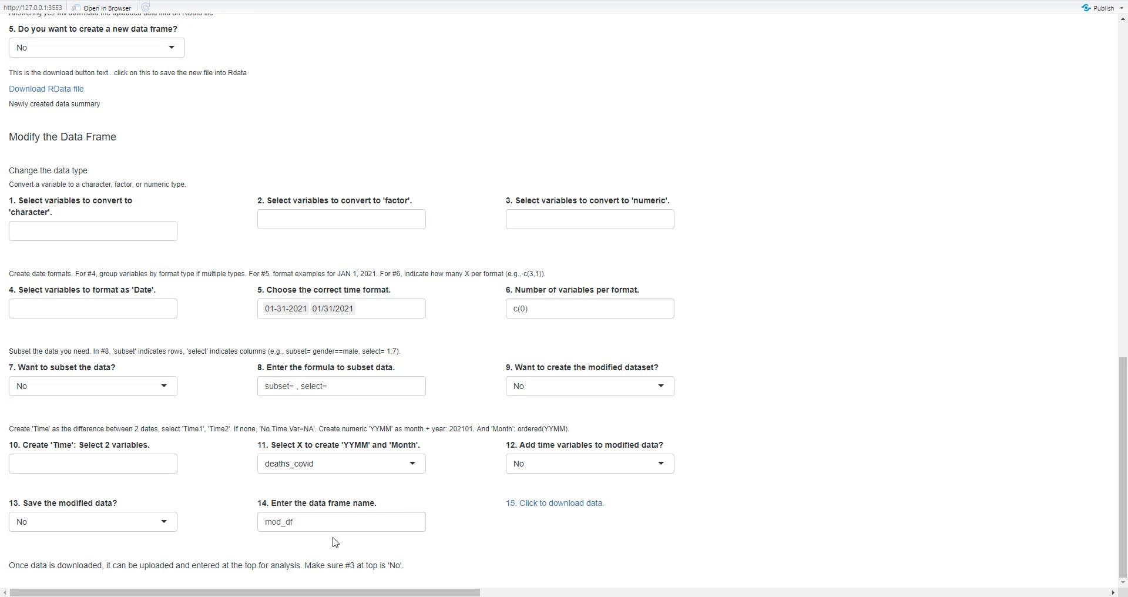
# Step: Start the modified data download, append .rdata to the modified_df file name, and cancel the save
pyautogui.click(564, 503)
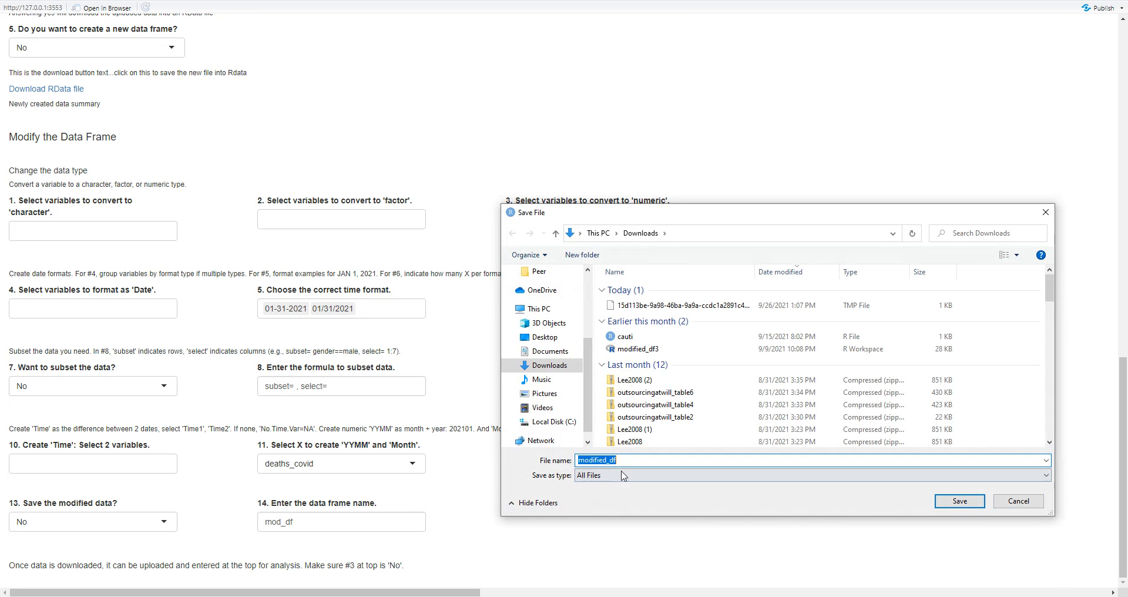
pyautogui.click(637, 460)
pyautogui.write('.rdata')
pyautogui.click(1000, 503)
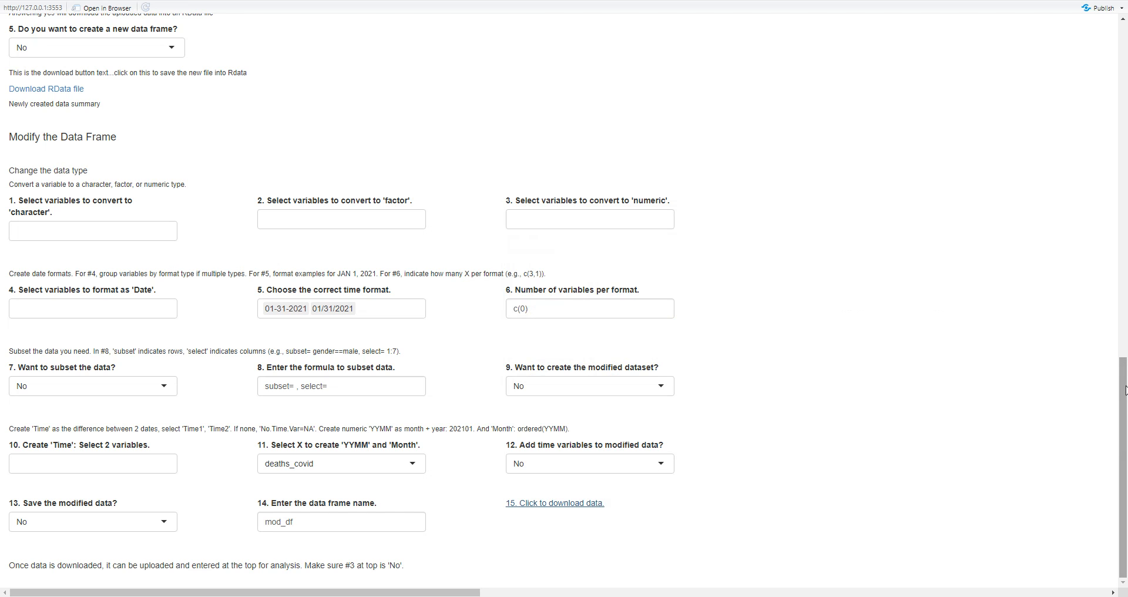
# Step: Go to the Describe page and examine the calculator's quantile equation for titanic3$age and its output
pyautogui.moveTo(1123, 388); pyautogui.dragTo(1074, 45)
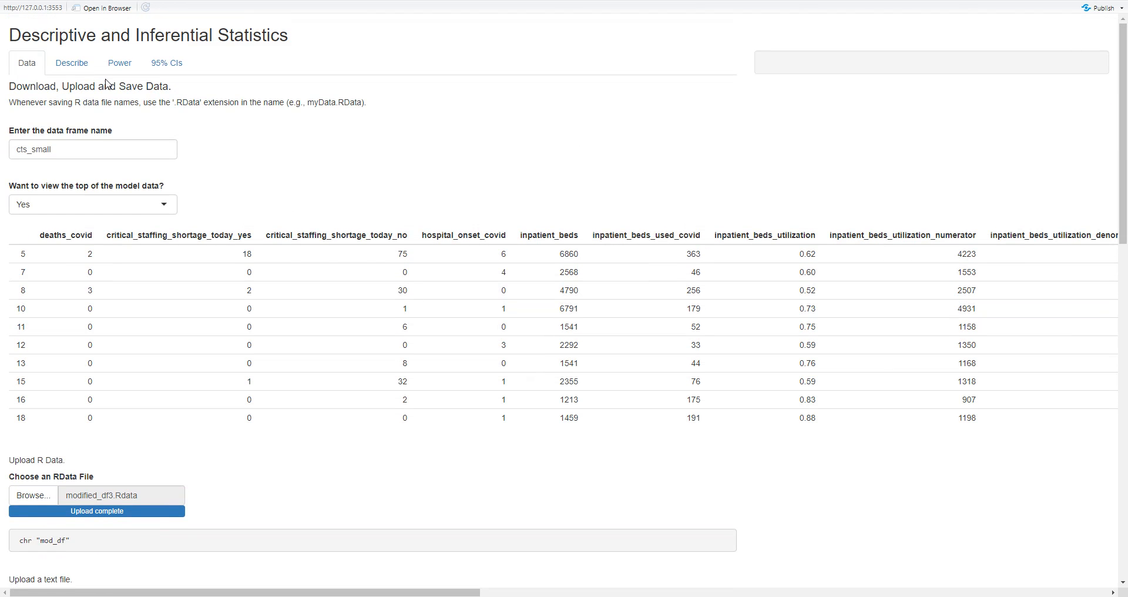
pyautogui.click(85, 67)
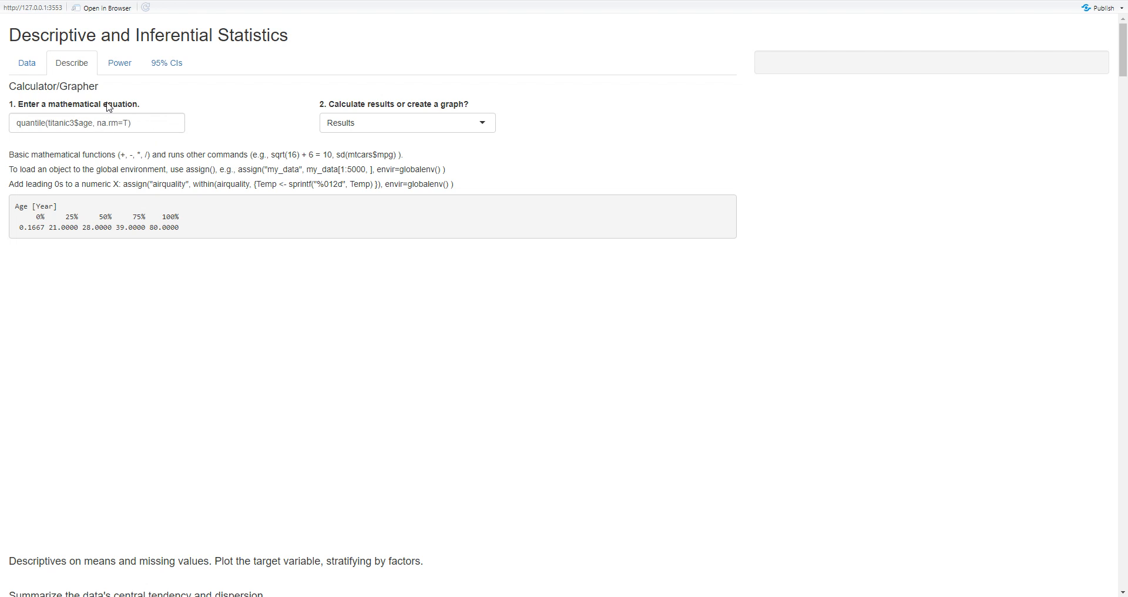
pyautogui.click(147, 124)
pyautogui.moveTo(138, 124); pyautogui.dragTo(18, 125)
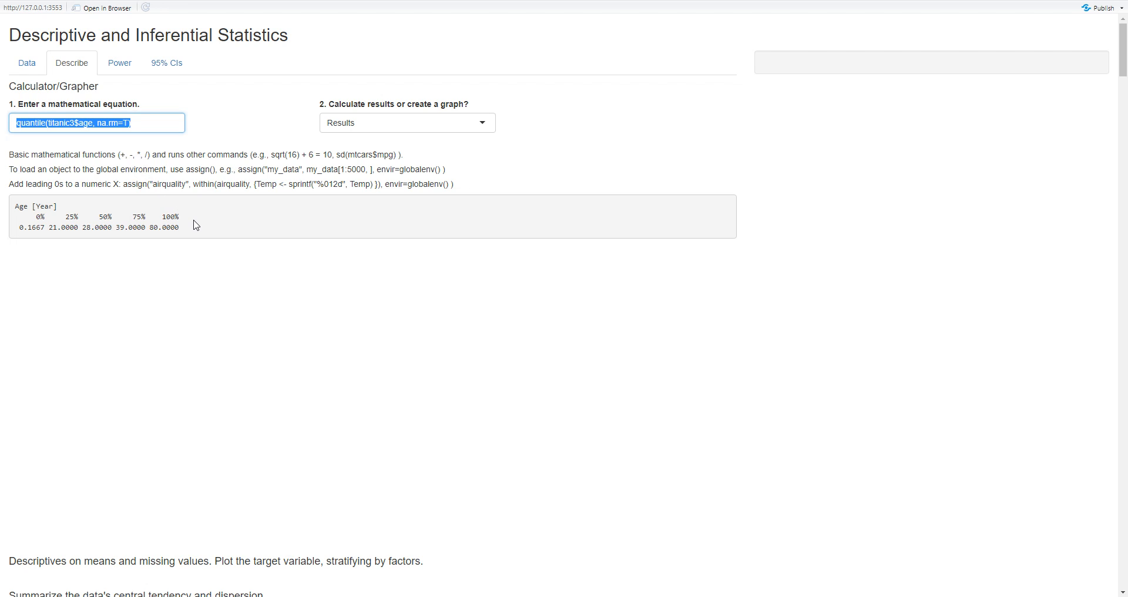
# Step: Switch the calculator output to No and back to Results for the quantile equation
pyautogui.click(489, 123)
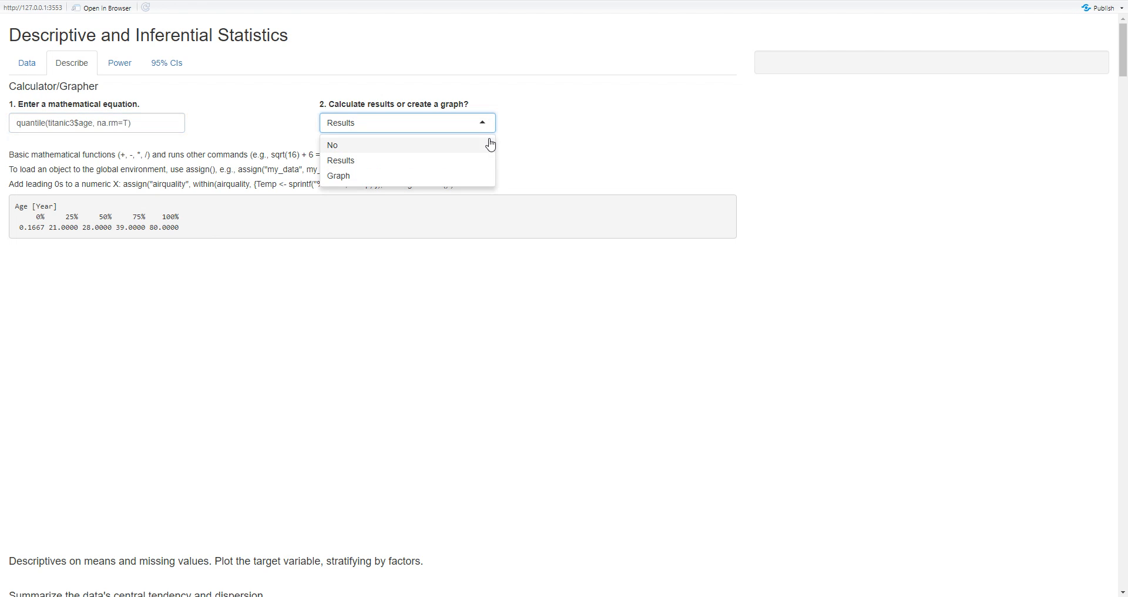
pyautogui.click(490, 144)
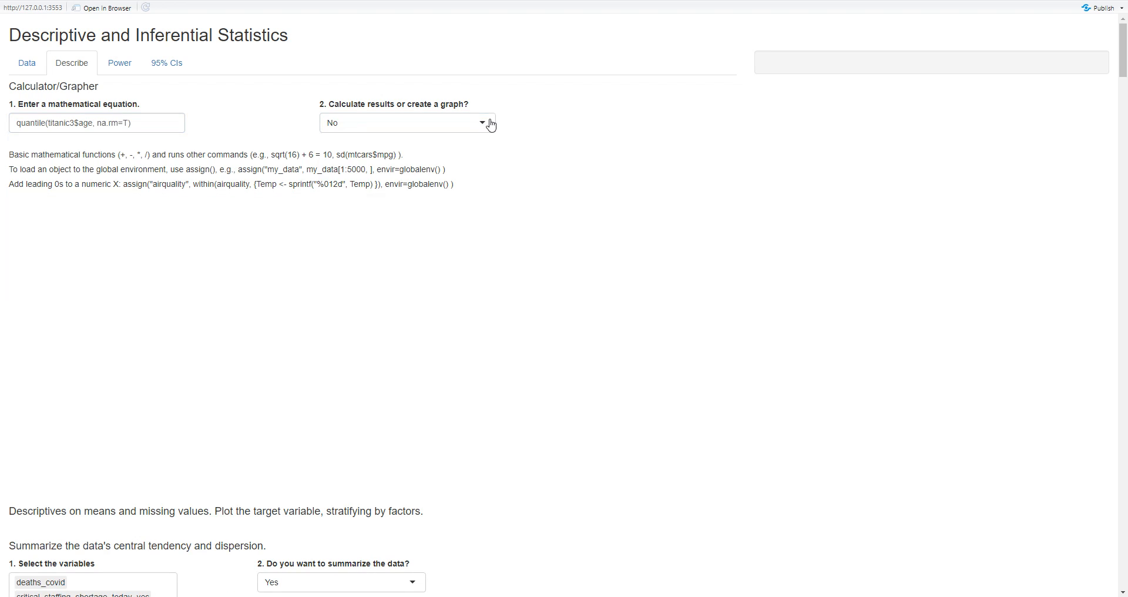
pyautogui.click(486, 124)
pyautogui.click(476, 160)
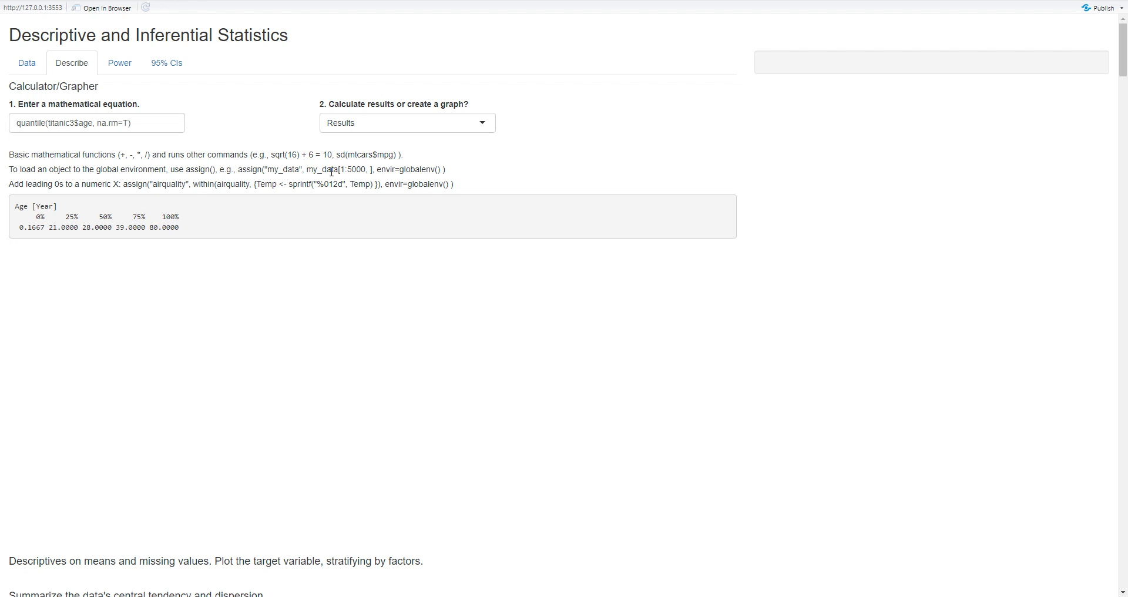
pyautogui.moveTo(160, 124); pyautogui.dragTo(5, 129)
pyautogui.click(482, 130)
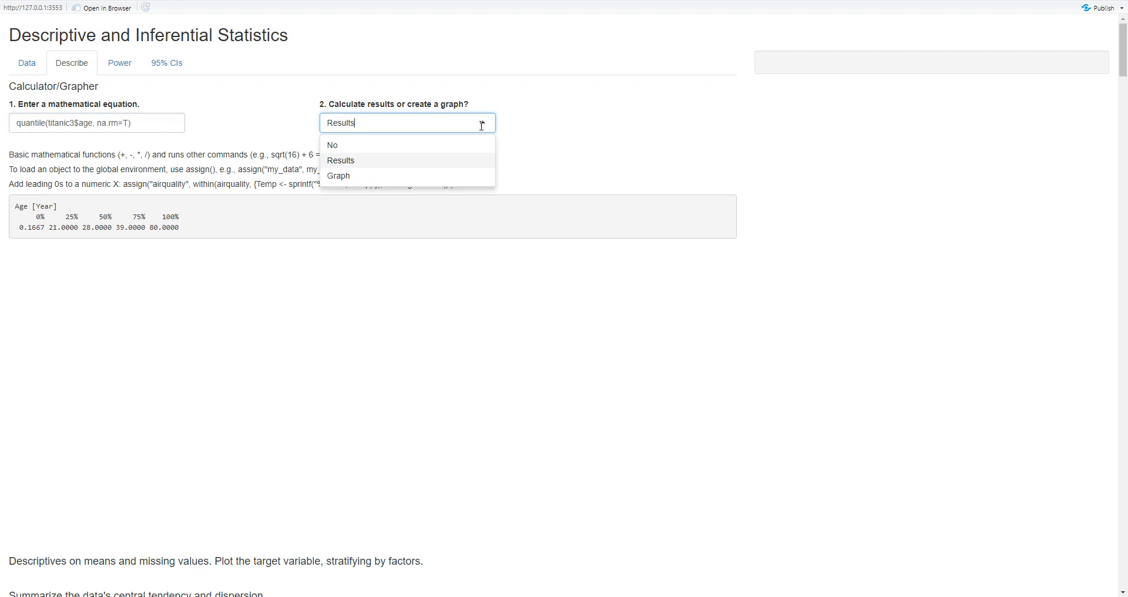
pyautogui.click(523, 163)
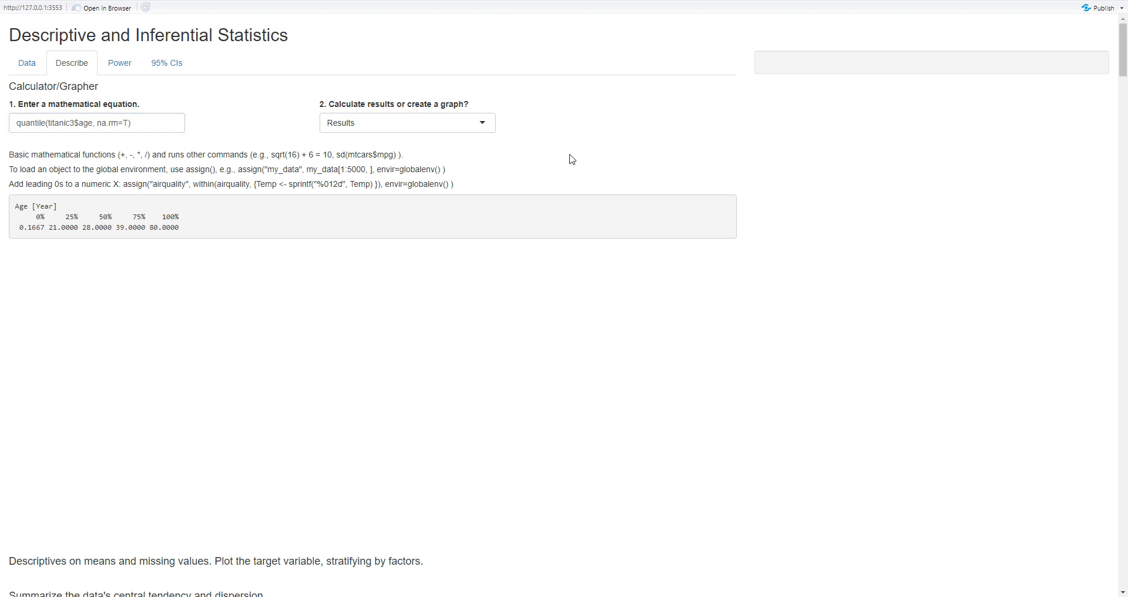
# Step: Examine the standard deviation and coefficient of variation in the central tendency and dispersion summary
pyautogui.scroll(-1, 1124, 84)
pyautogui.scroll(-5, 1124, 84)
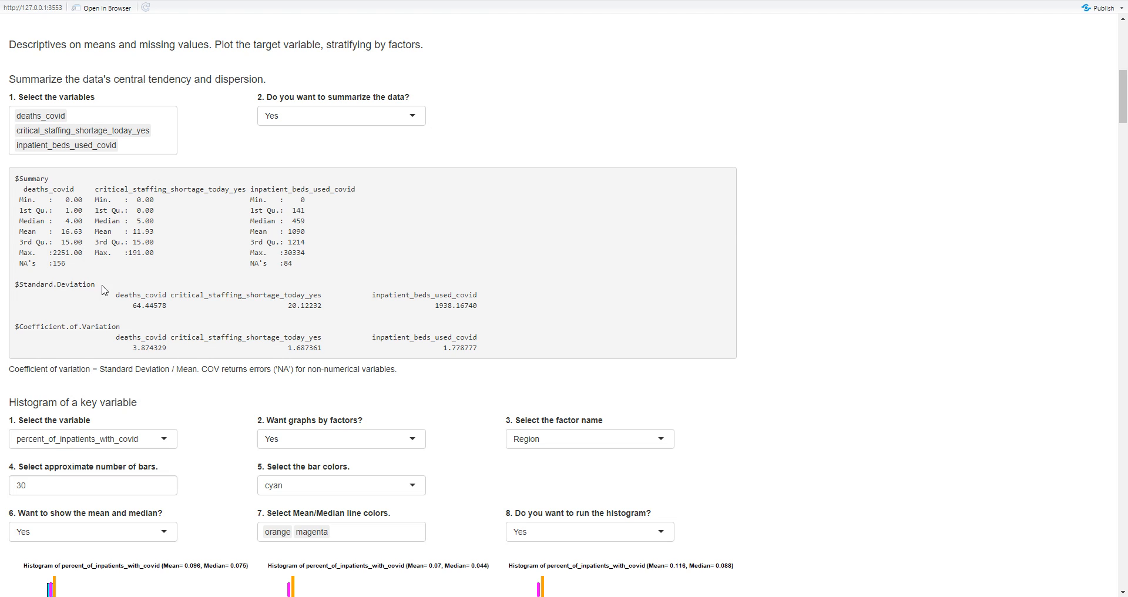
pyautogui.moveTo(101, 285); pyautogui.dragTo(18, 285)
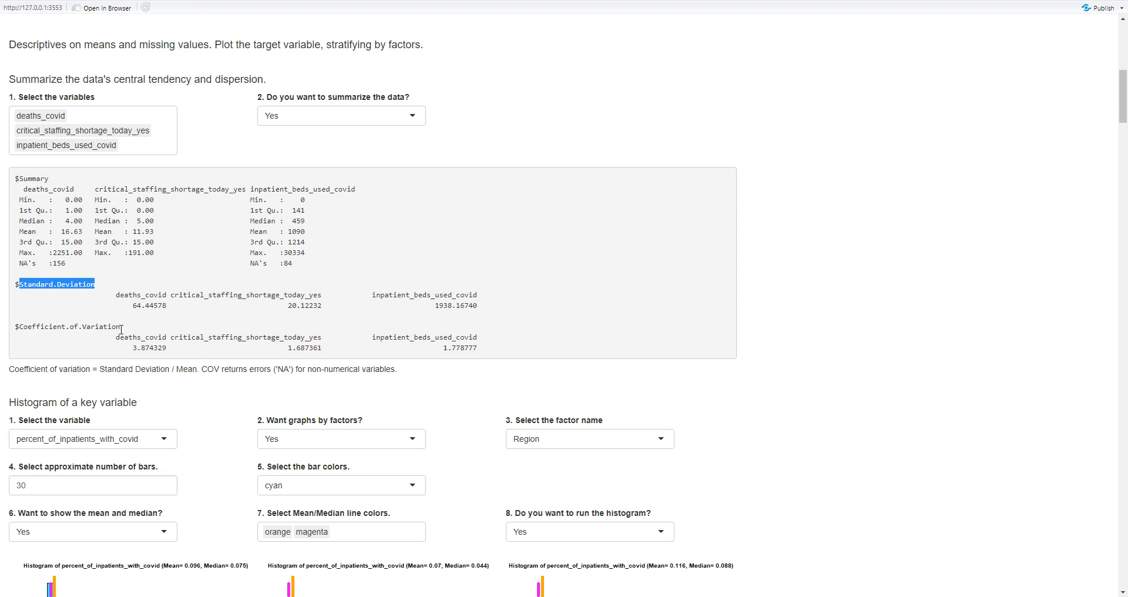
pyautogui.moveTo(121, 327); pyautogui.dragTo(20, 328)
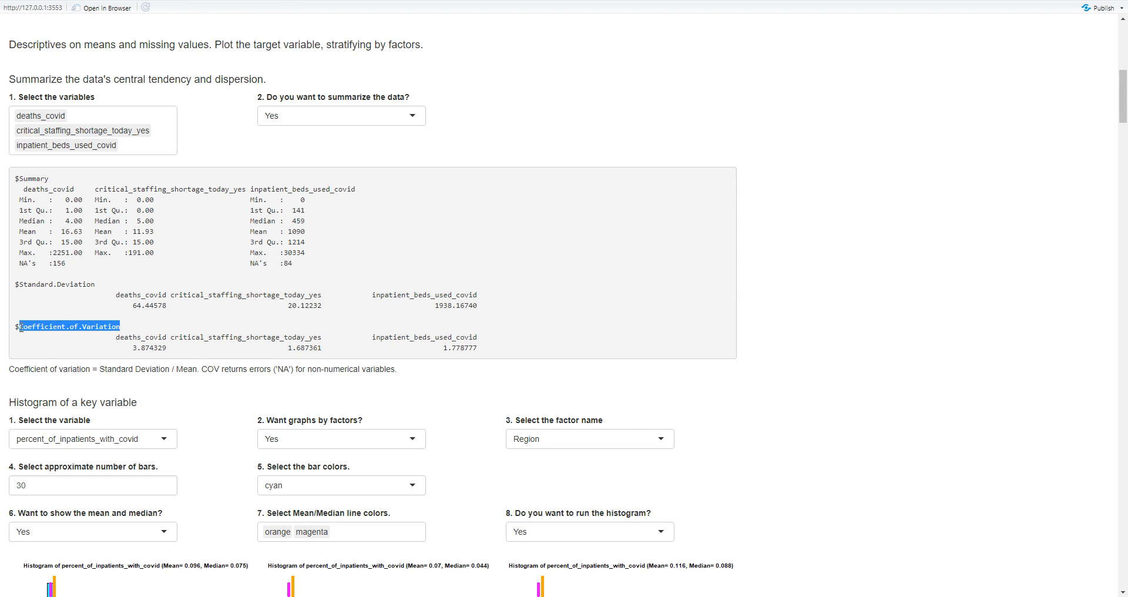
# Step: Set the option to summarize the data to No and back to Yes
pyautogui.click(419, 120)
pyautogui.click(407, 150)
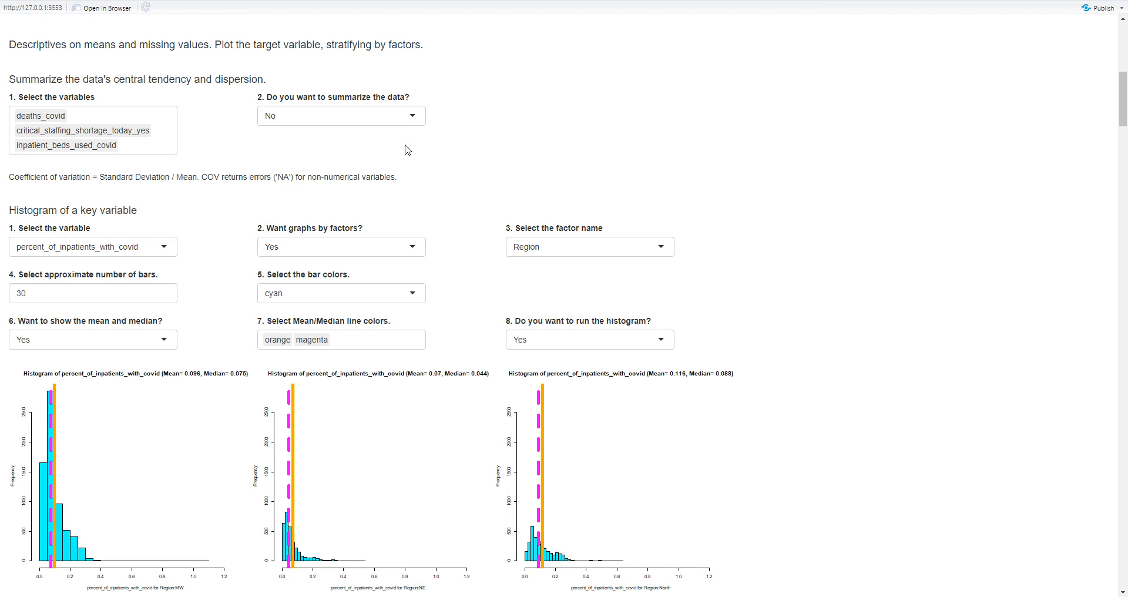
pyautogui.click(416, 116)
pyautogui.click(399, 152)
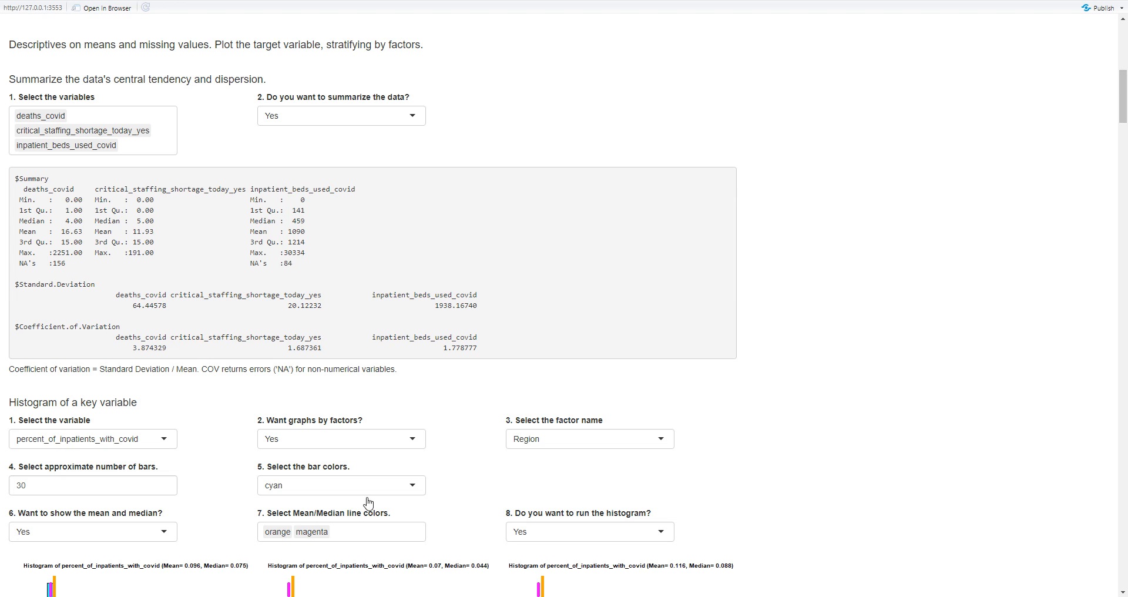
# Step: Set the histogram's graphs by factors option to No for percent_of_inpatients_with_covid
pyautogui.click(415, 448)
pyautogui.click(417, 462)
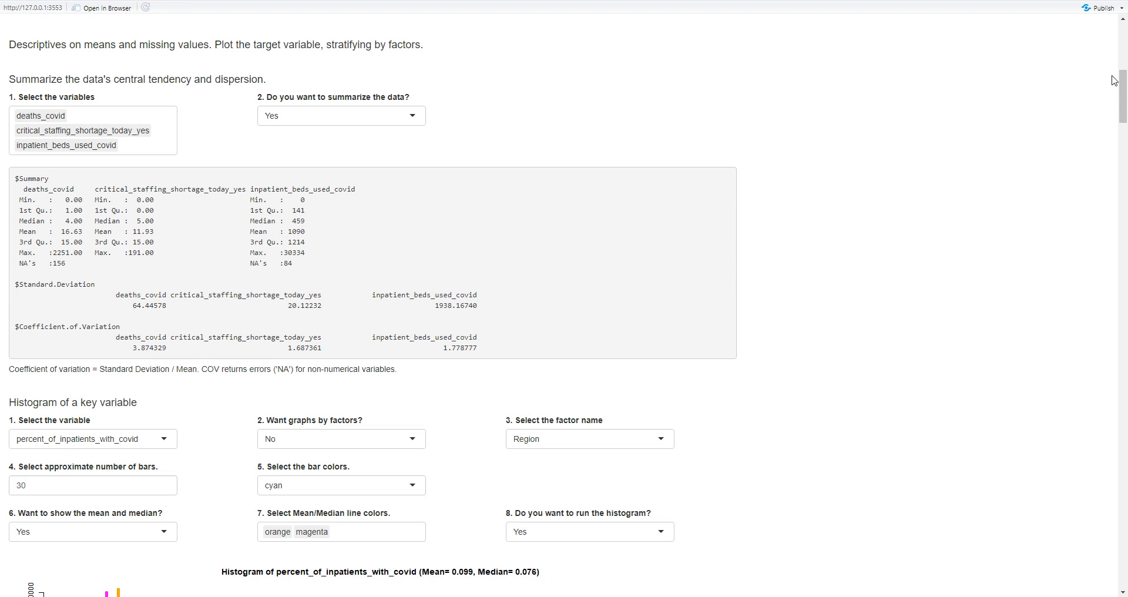
# Step: Set the percent_of_inpatients_with_covid histogram to be graphed by factors, with Region as the factor
pyautogui.moveTo(1123, 88); pyautogui.dragTo(1125, 121)
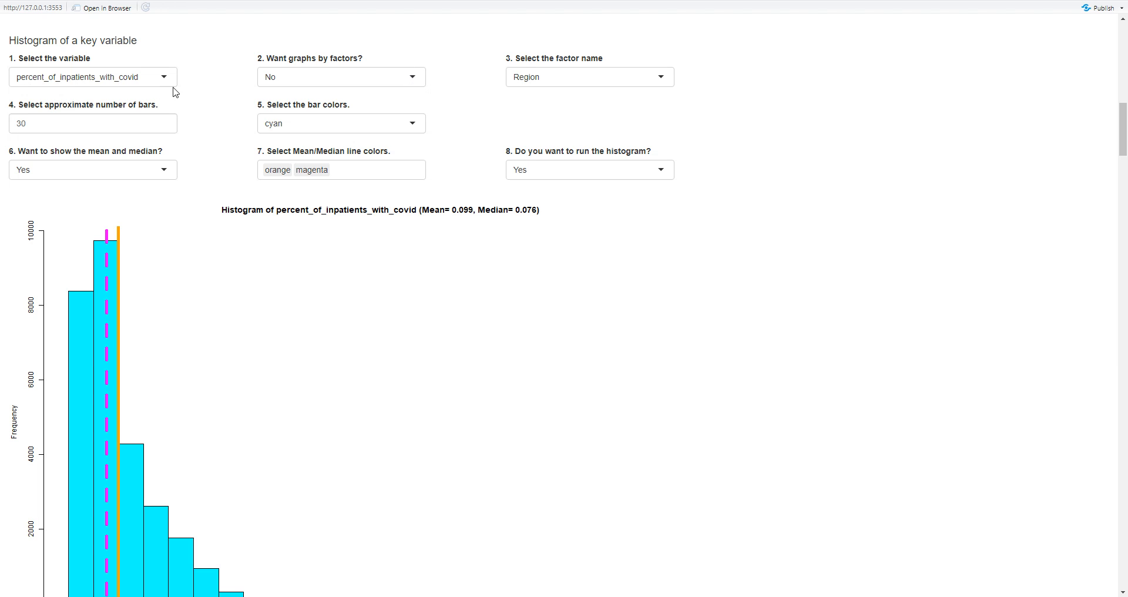
pyautogui.click(419, 87)
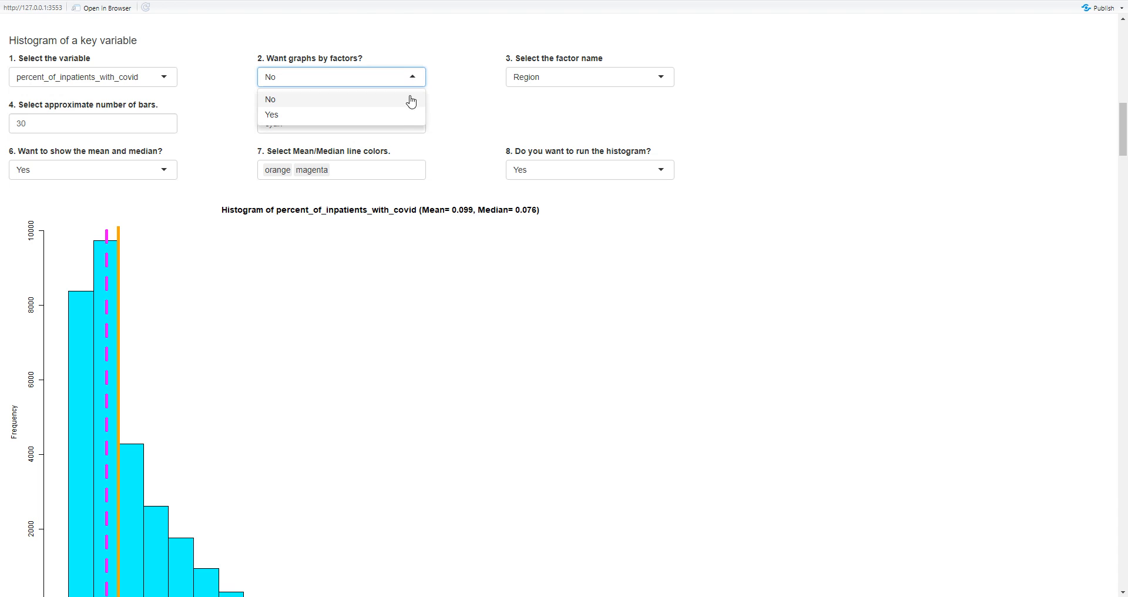
pyautogui.click(402, 115)
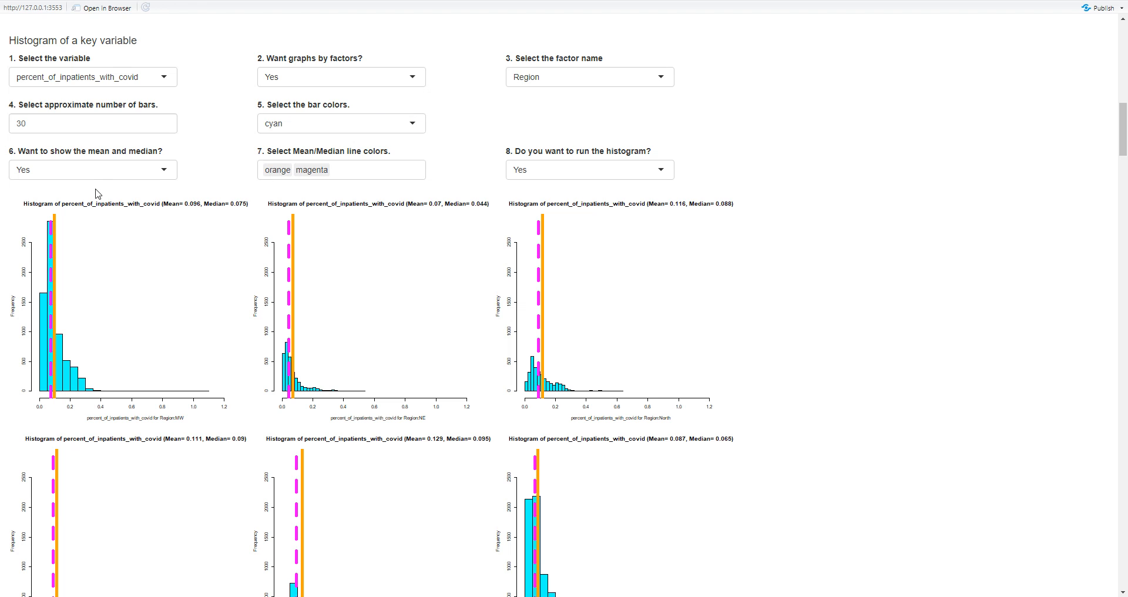
# Step: Look through the available histogram bar colors, keeping cyan selected
pyautogui.click(412, 123)
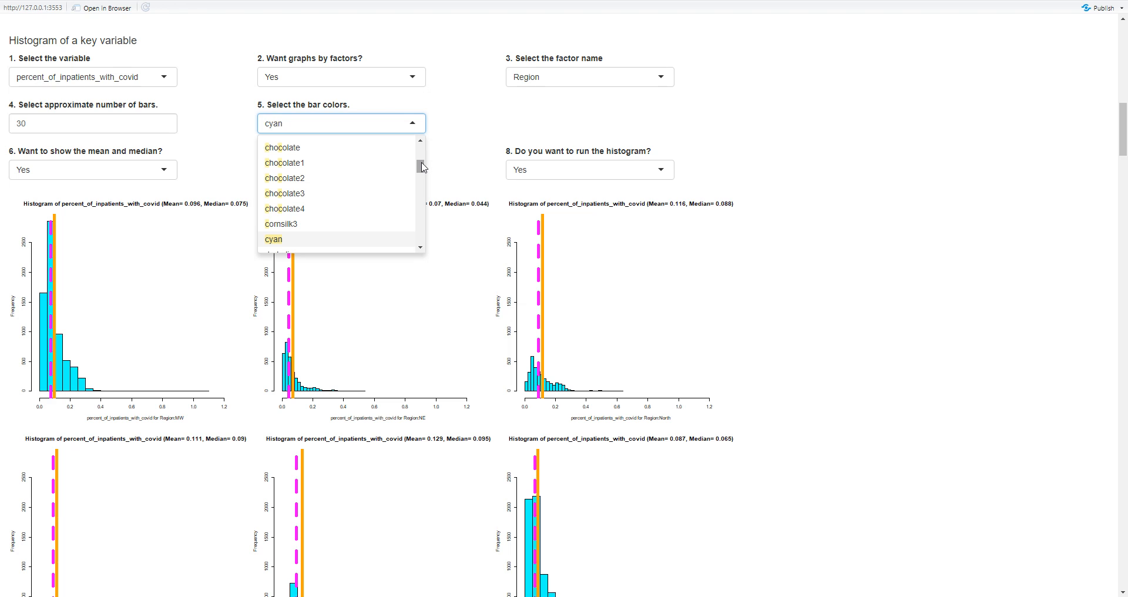
pyautogui.moveTo(421, 168); pyautogui.dragTo(422, 177)
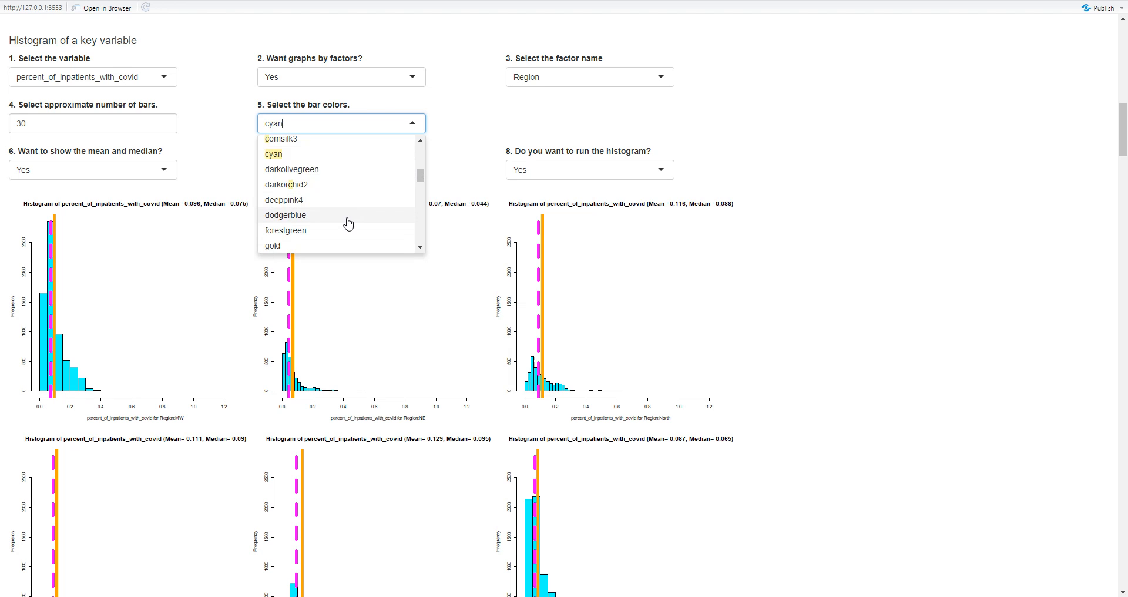
pyautogui.click(466, 157)
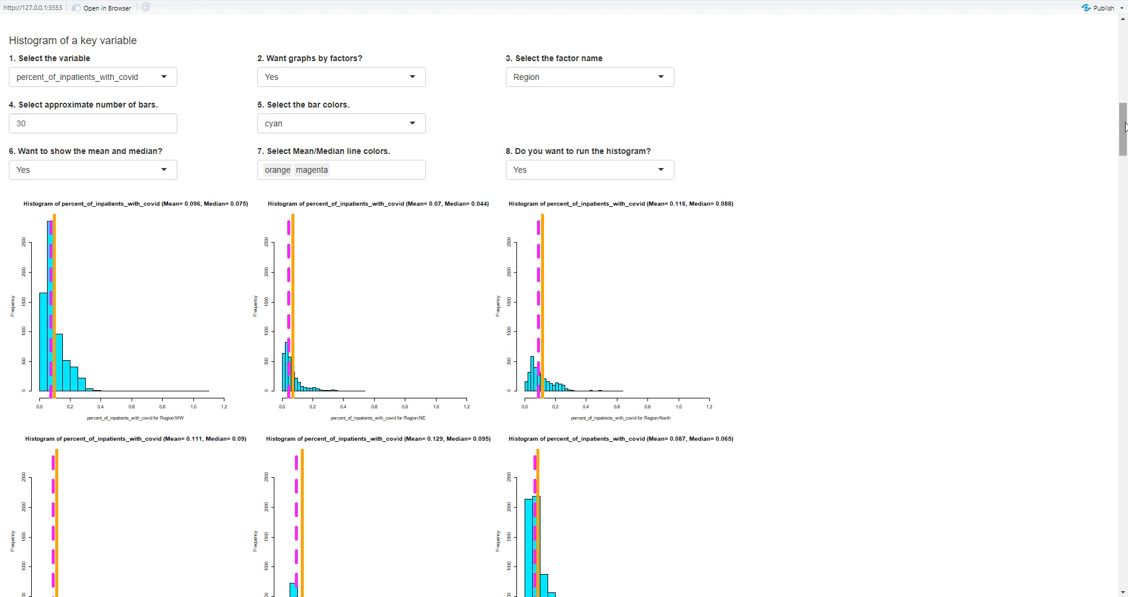
# Step: Examine the deaths_covid means by factor levels and the staffing shortage correlation plot with its test results
pyautogui.moveTo(1124, 126); pyautogui.dragTo(1123, 187)
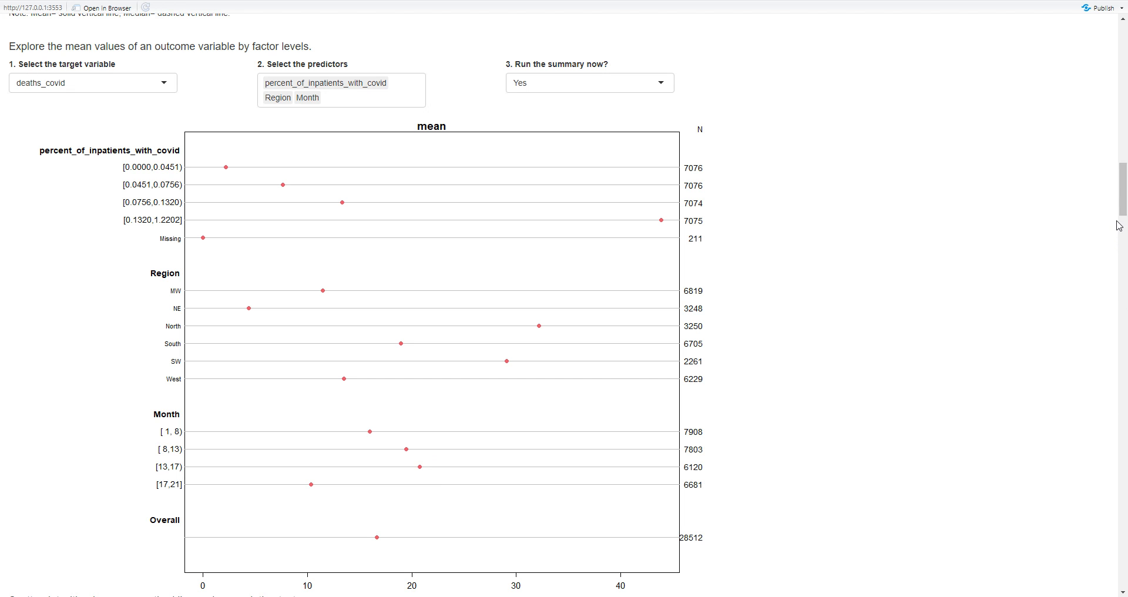
pyautogui.moveTo(1122, 211); pyautogui.dragTo(1123, 272)
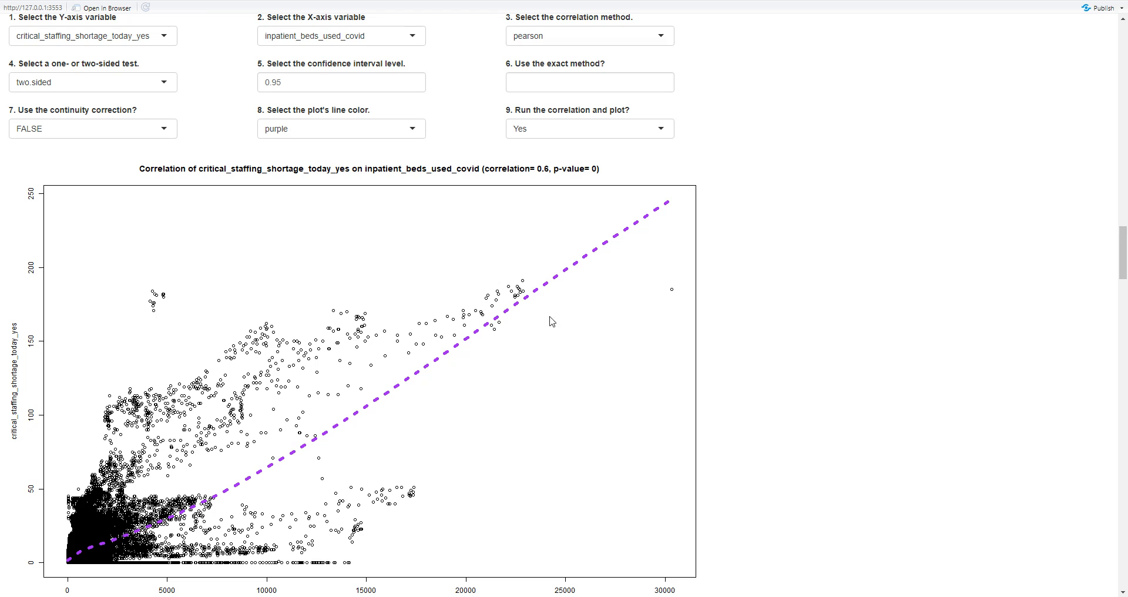
pyautogui.moveTo(1122, 248); pyautogui.dragTo(1122, 247)
pyautogui.scroll(-5, 1126, 285)
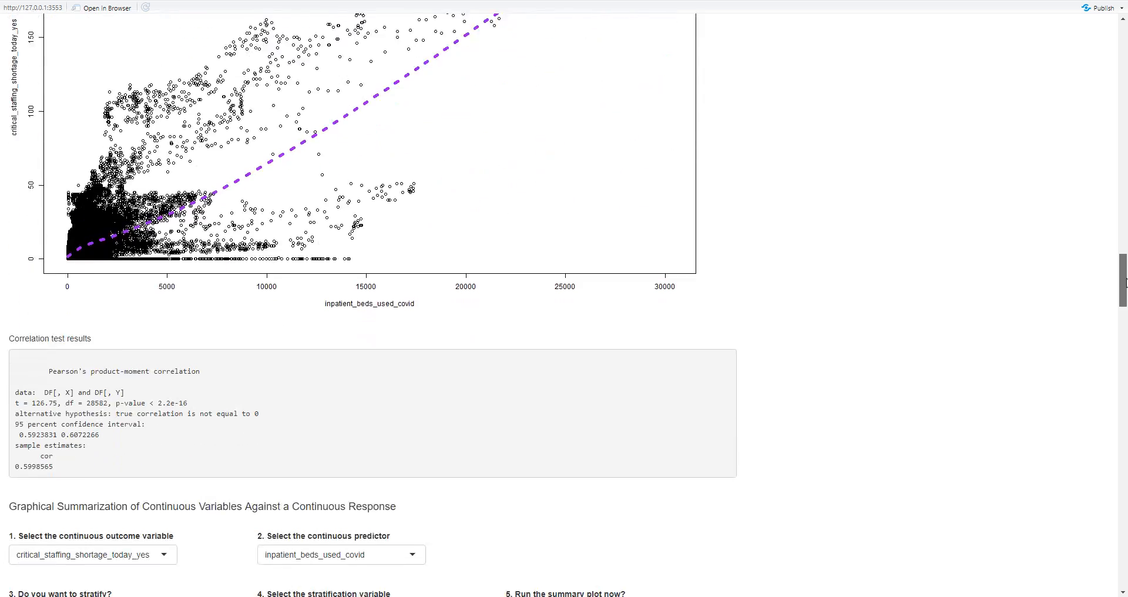
pyautogui.scroll(-1, 1126, 282)
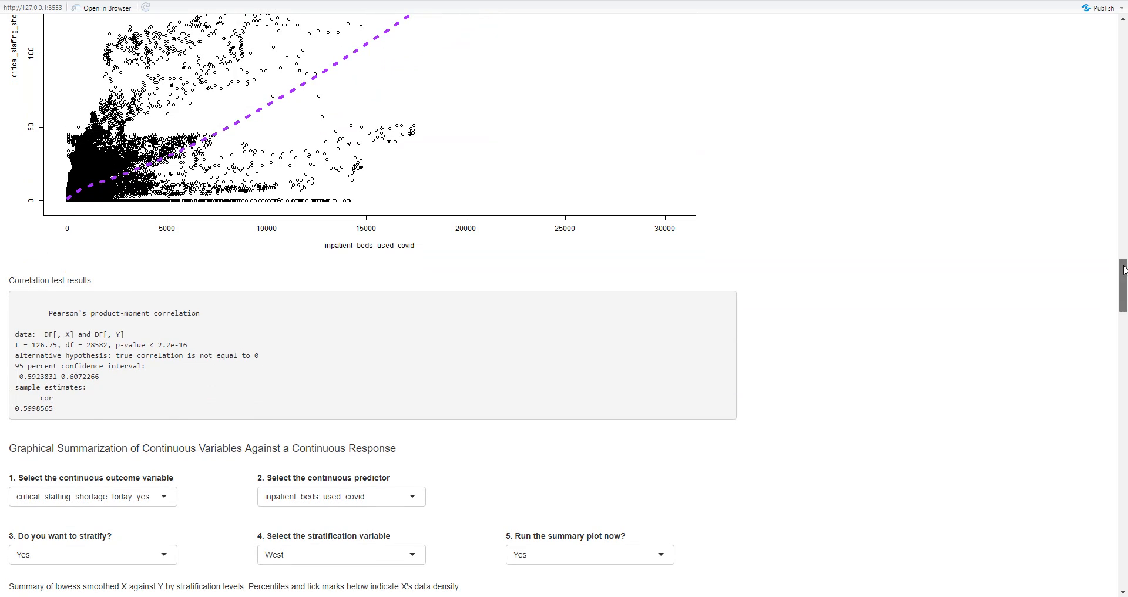
# Step: Examine the stratified summary plot of critical_staffing_shortage_today_yes against inpatient_beds_used_covid
pyautogui.moveTo(1124, 269); pyautogui.dragTo(1125, 307)
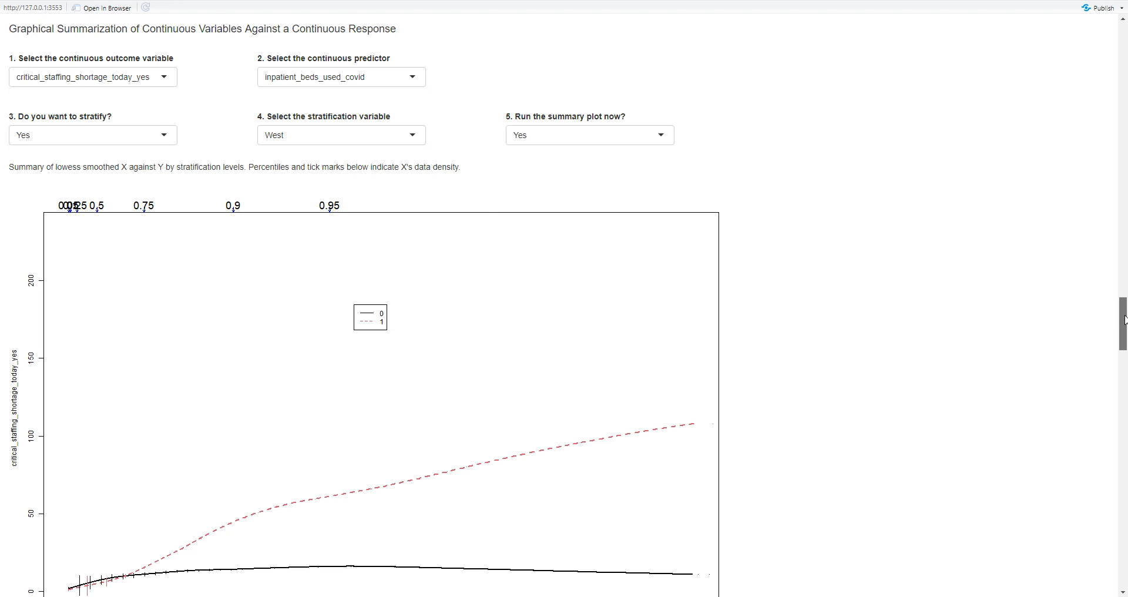
pyautogui.scroll(-1, 1124, 320)
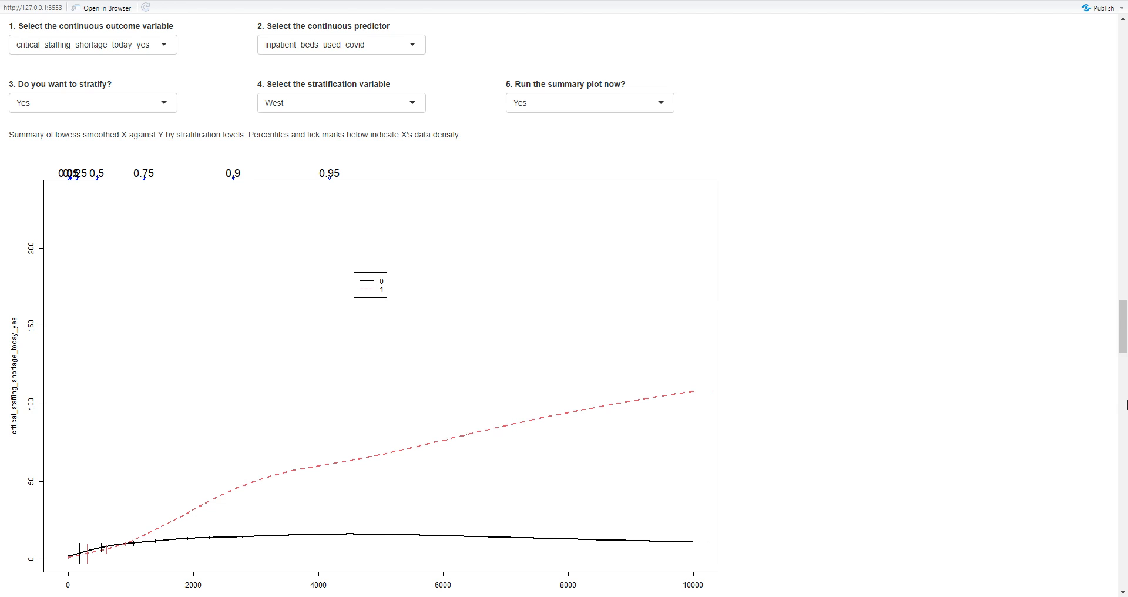
pyautogui.click(1124, 336)
# Step: Reset the inpatient_beds_utilization time trend to month 1 and play it through to month 21
pyautogui.moveTo(1124, 336); pyautogui.dragTo(1124, 388)
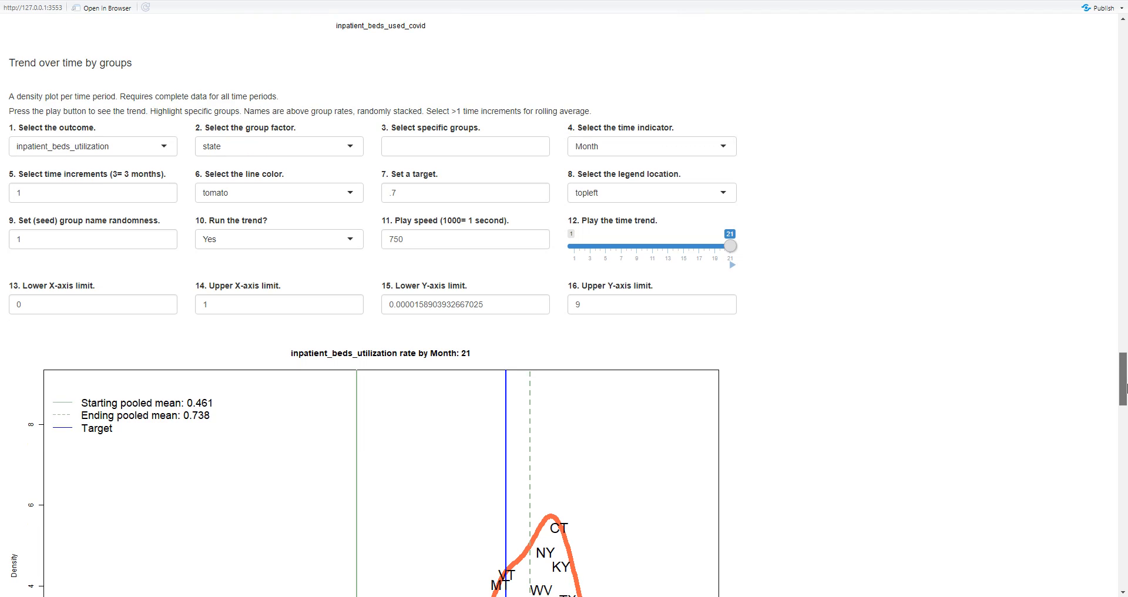
pyautogui.moveTo(1124, 388); pyautogui.dragTo(1126, 403)
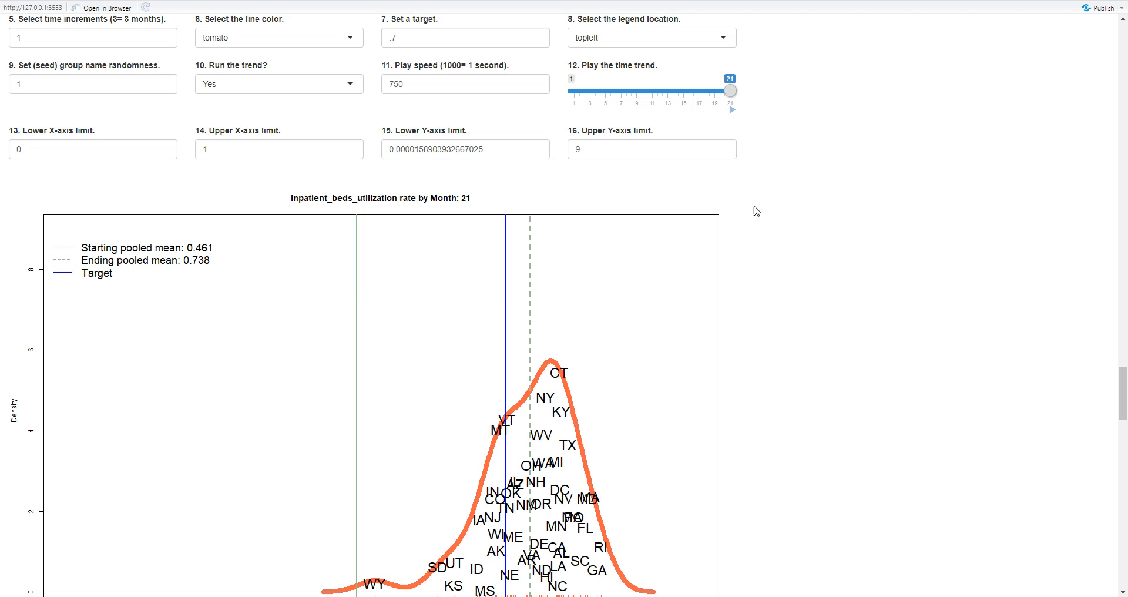
pyautogui.click(573, 91)
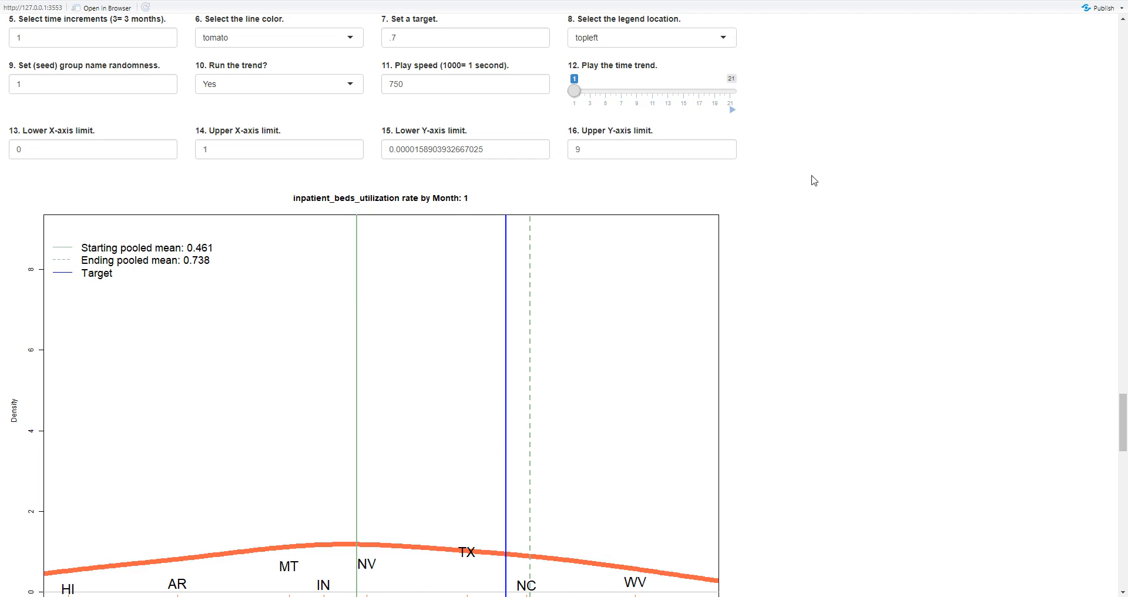
pyautogui.moveTo(1126, 429); pyautogui.dragTo(1126, 432)
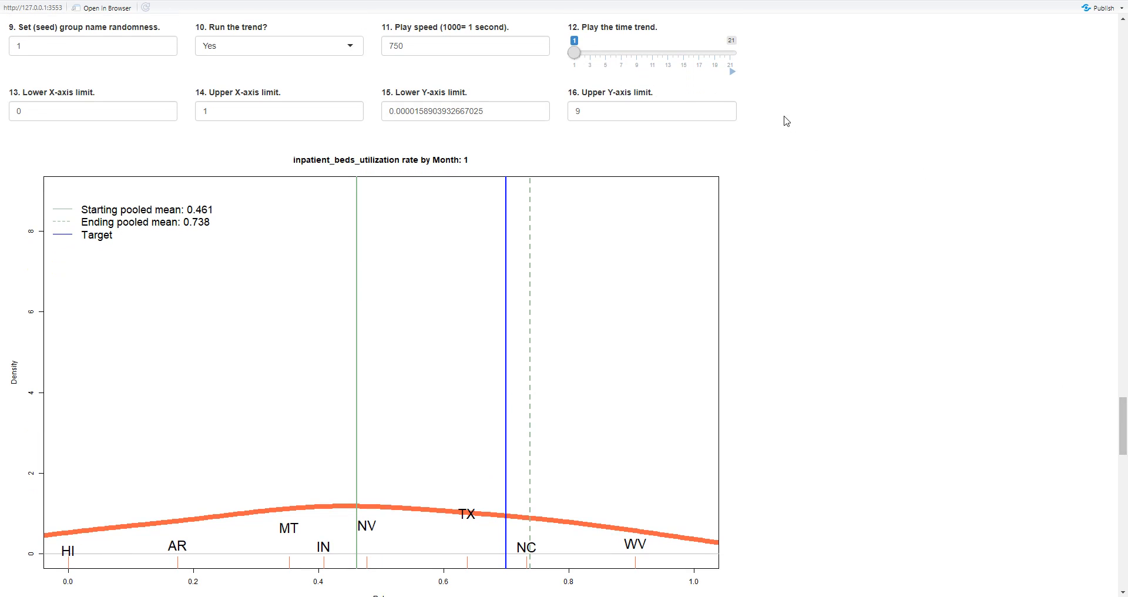
pyautogui.click(732, 73)
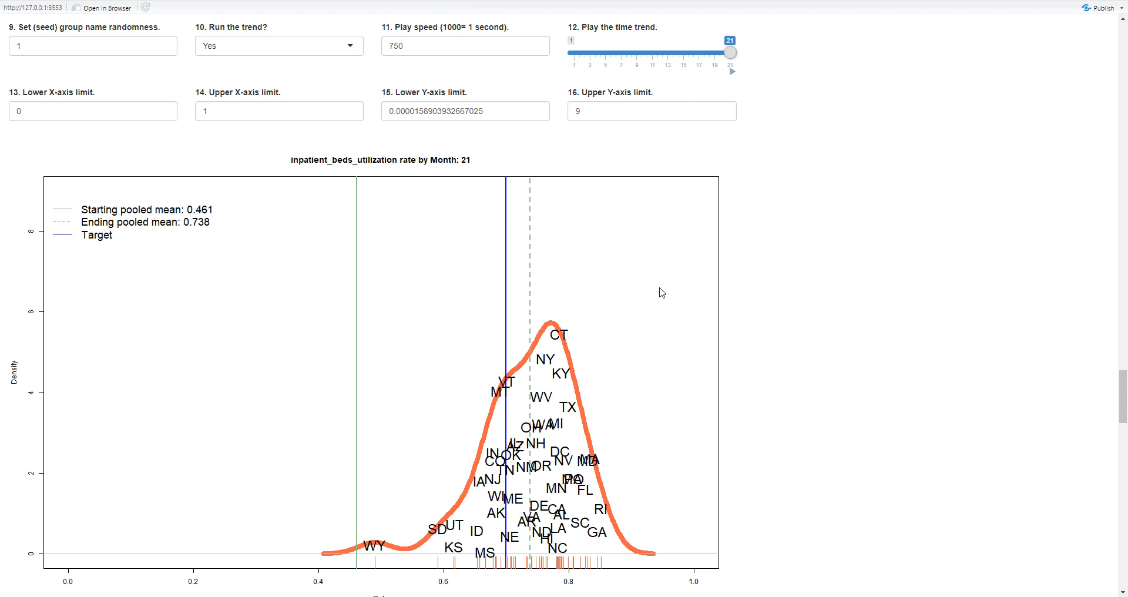
# Step: Examine the state rates by period, target proportions, pooled mean and pooled median beneath the trend density plot
pyautogui.scroll(1, 659, 292)
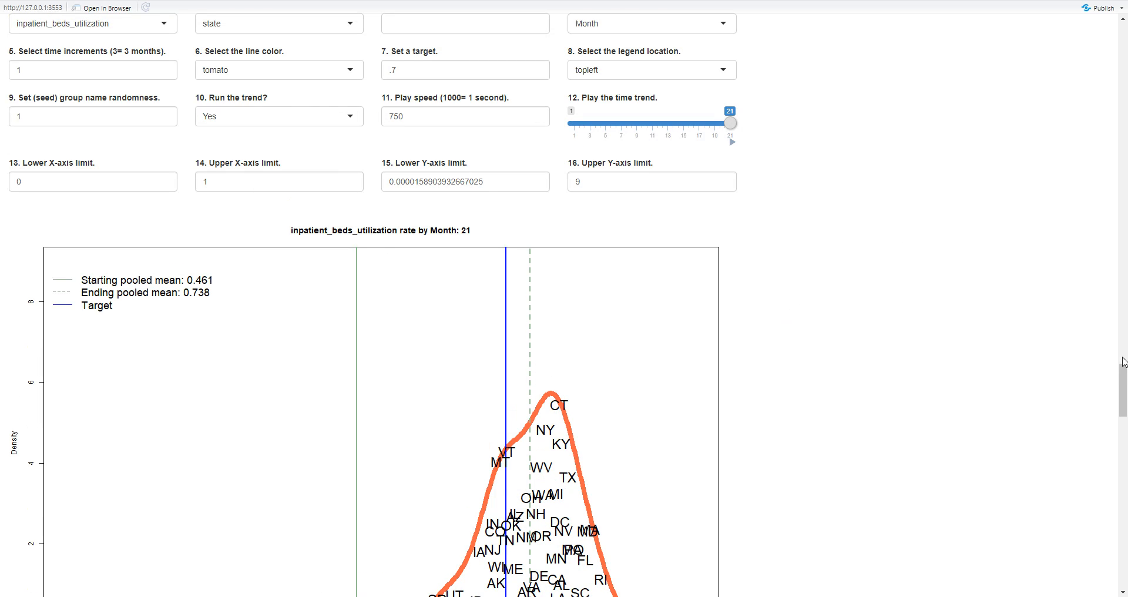
pyautogui.moveTo(1123, 362); pyautogui.dragTo(1123, 420)
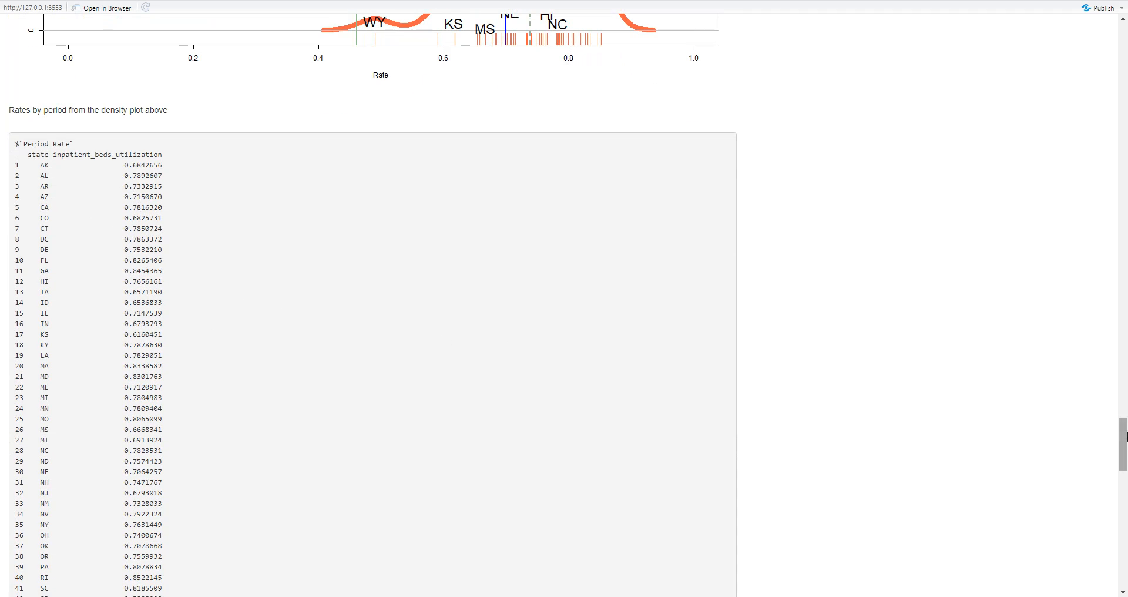
pyautogui.moveTo(1123, 437); pyautogui.dragTo(1123, 439)
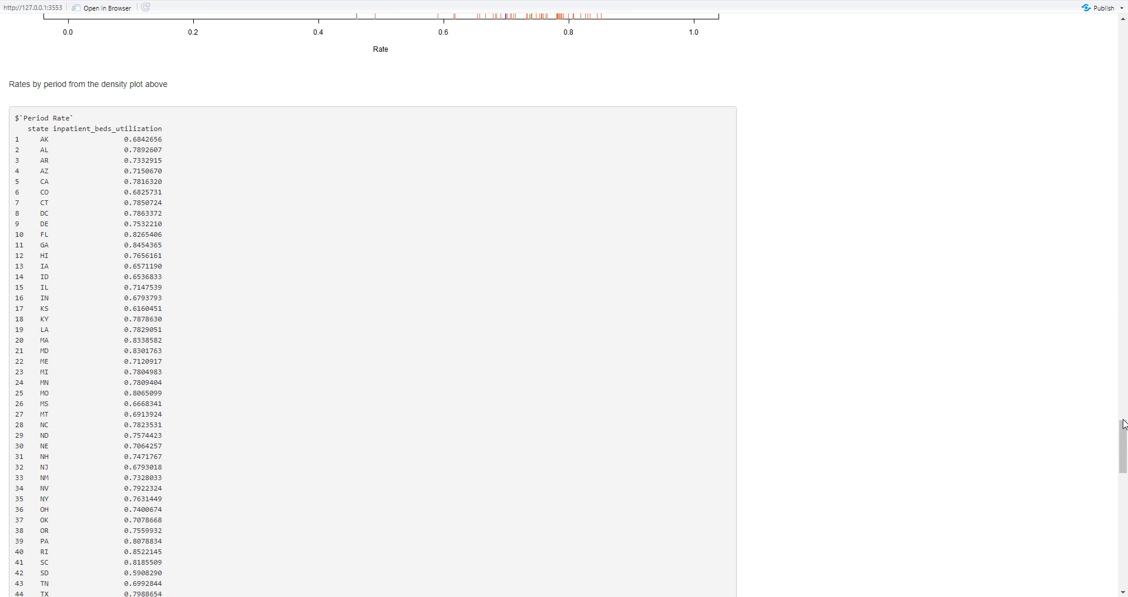
pyautogui.moveTo(1123, 424); pyautogui.dragTo(1123, 475)
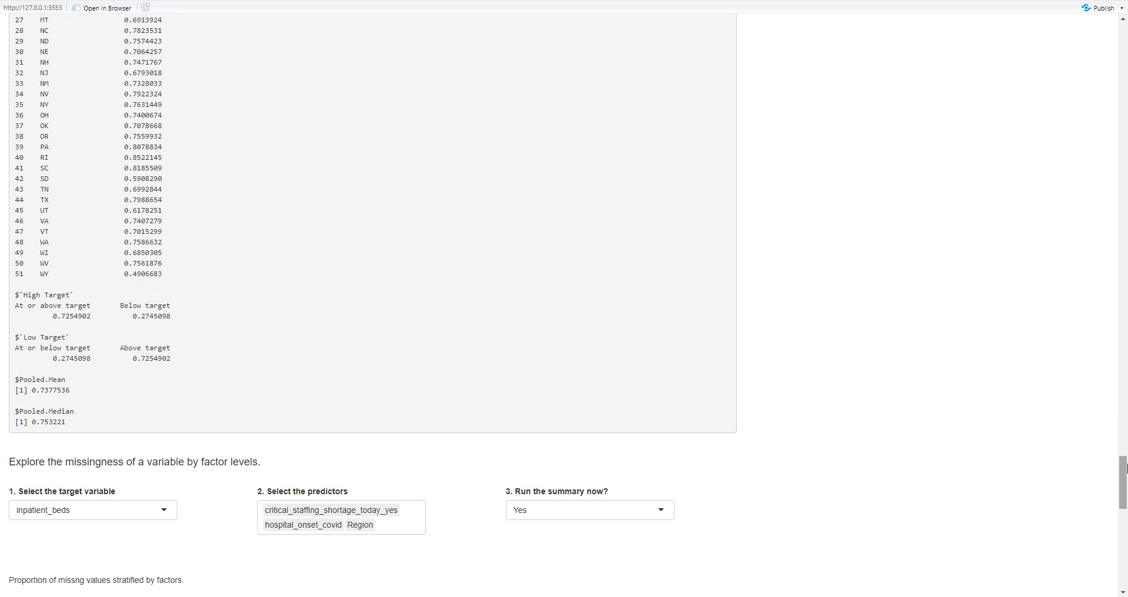
# Step: Examine the inpatient_beds missingness by factor levels, its target variable choices, and the fraction of NAs in each variable
pyautogui.moveTo(1123, 467); pyautogui.dragTo(1124, 507)
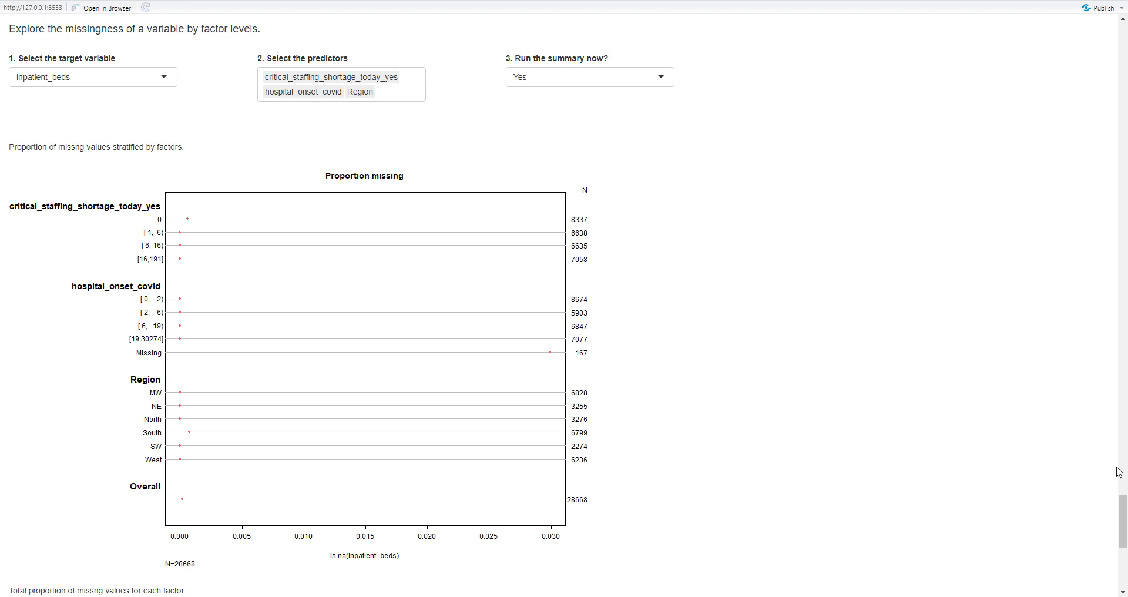
pyautogui.moveTo(1123, 509); pyautogui.dragTo(1122, 512)
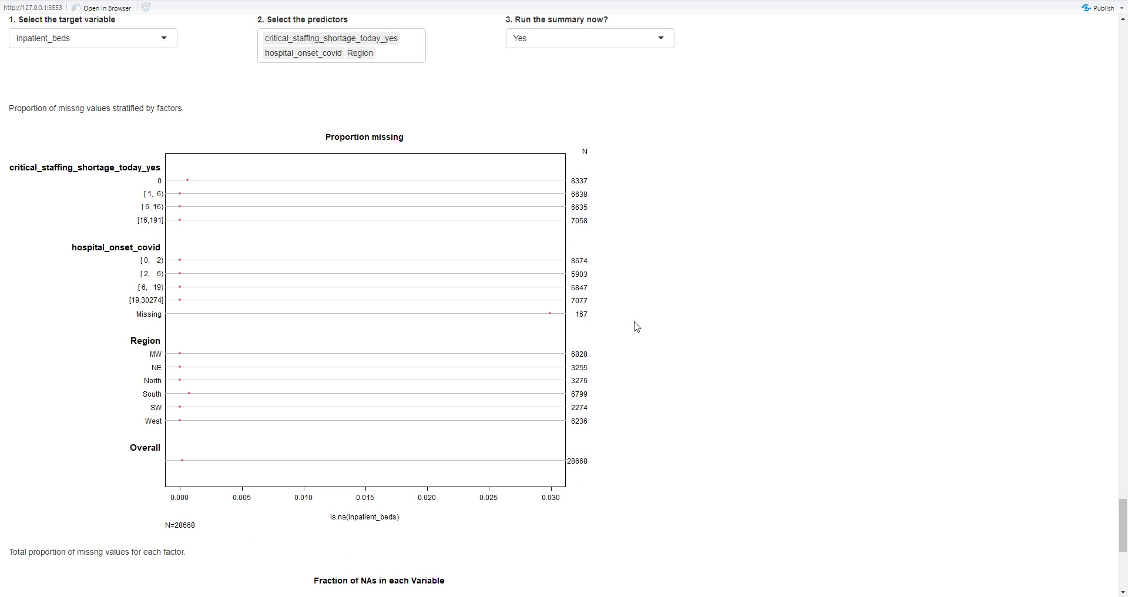
pyautogui.click(165, 41)
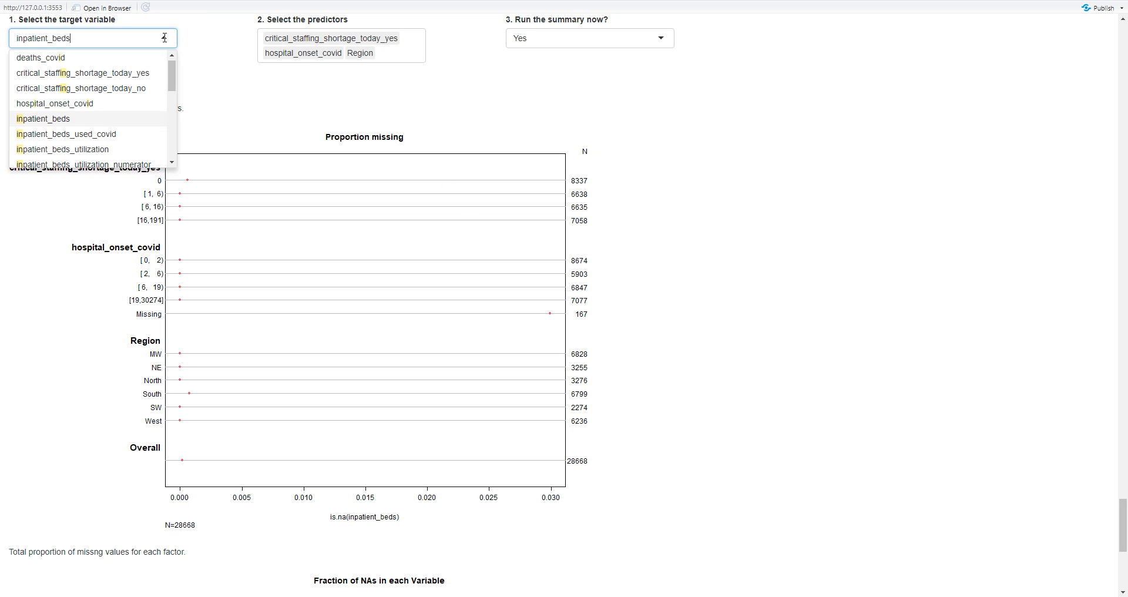
pyautogui.click(194, 54)
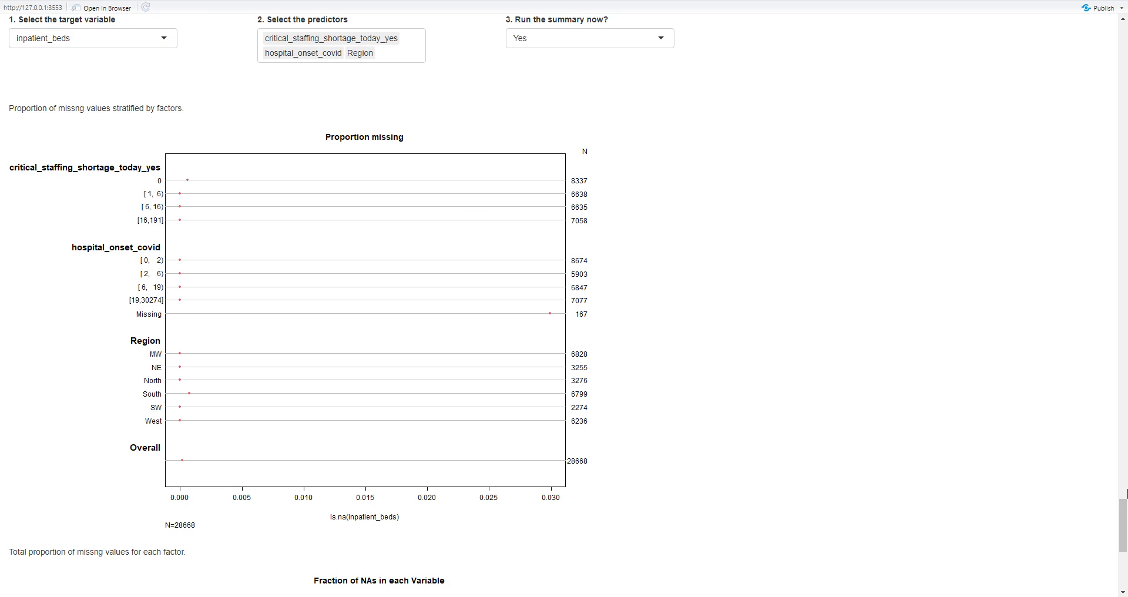
pyautogui.moveTo(1126, 509); pyautogui.dragTo(1127, 543)
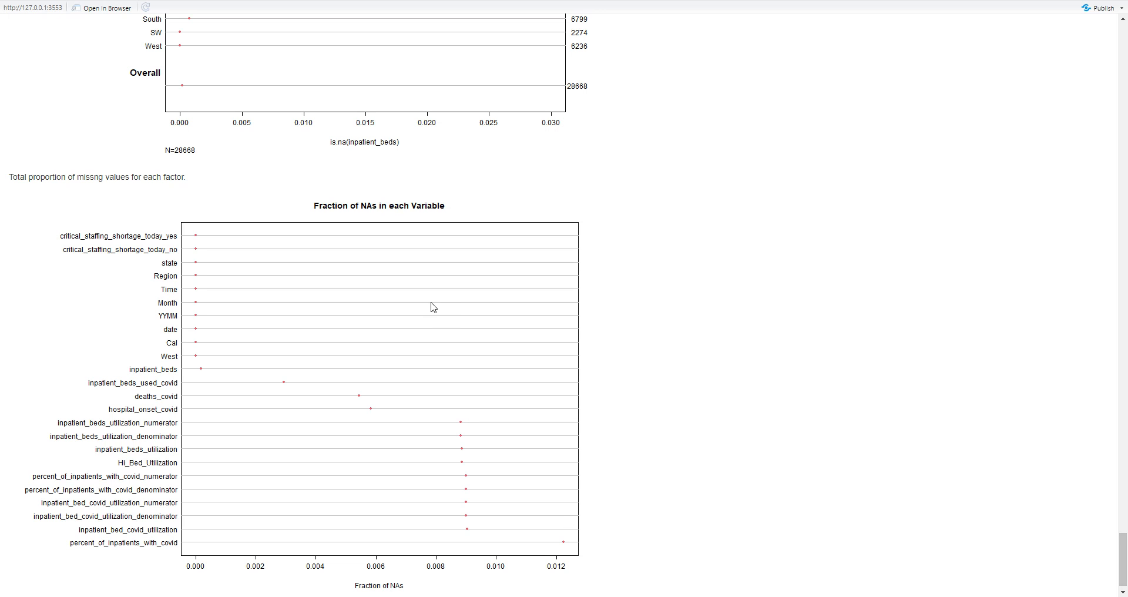
# Step: Return to the start of the Describe page and open the Power page
pyautogui.moveTo(1127, 549); pyautogui.dragTo(1126, 196)
pyautogui.scroll(3, 1123, 41)
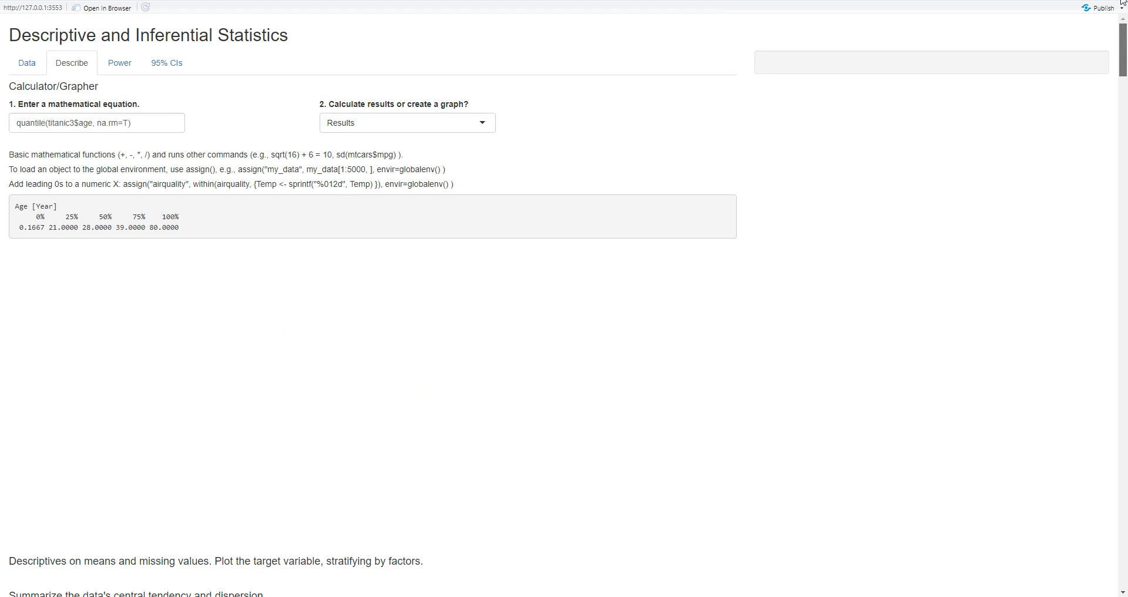
pyautogui.click(106, 74)
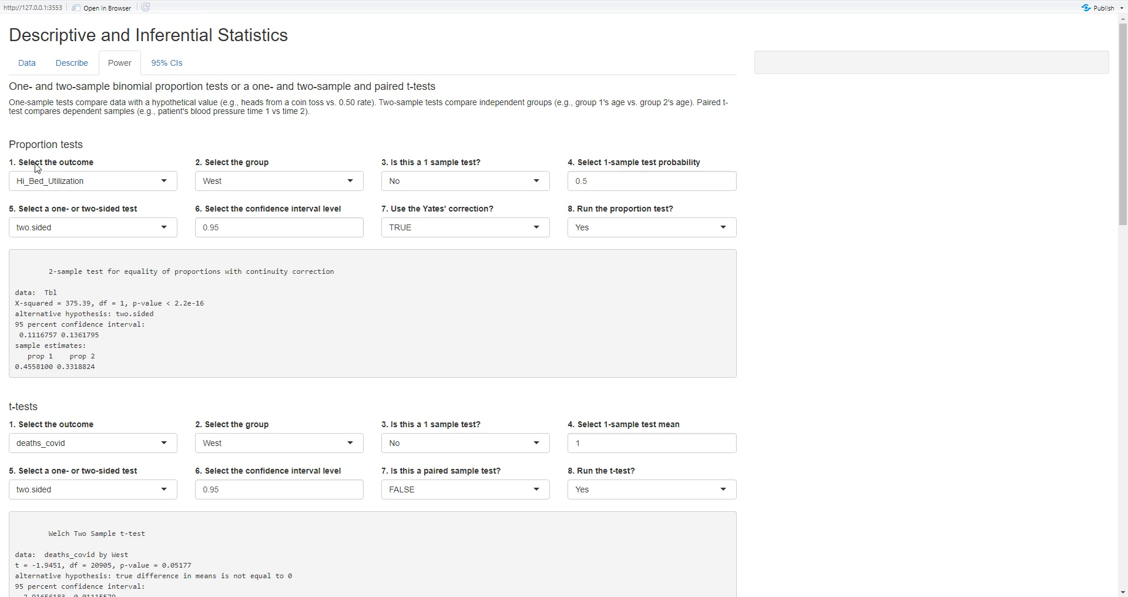
# Step: Examine the Hi_Bed_Utilization proportion test estimates and the deaths_covid t-test p-value, both grouped by West
pyautogui.scroll(-2, 371, 450)
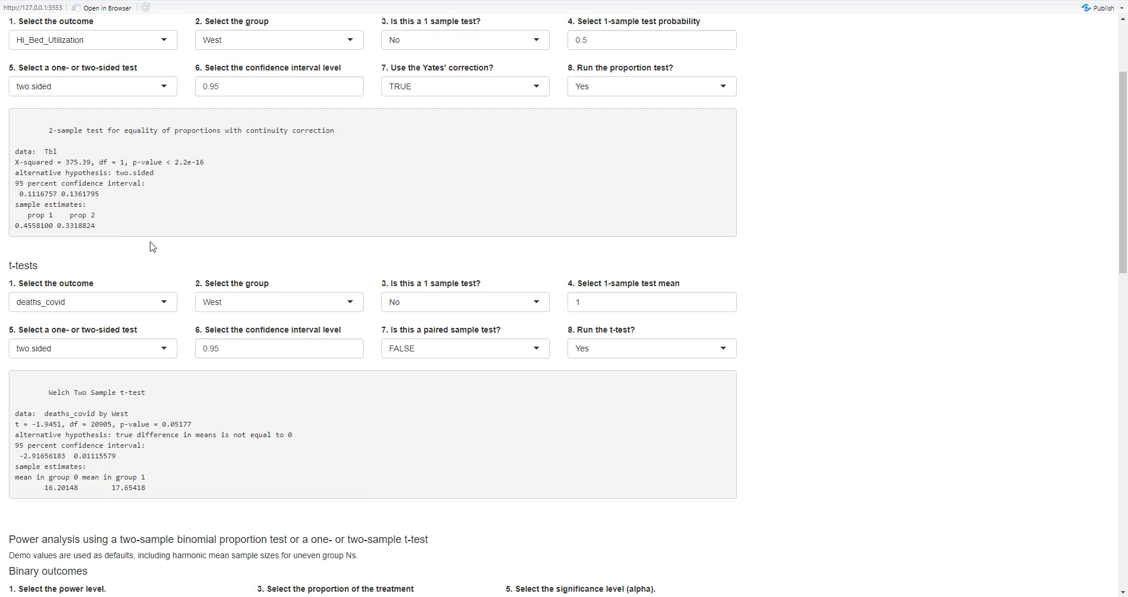
pyautogui.moveTo(1125, 253); pyautogui.dragTo(1124, 220)
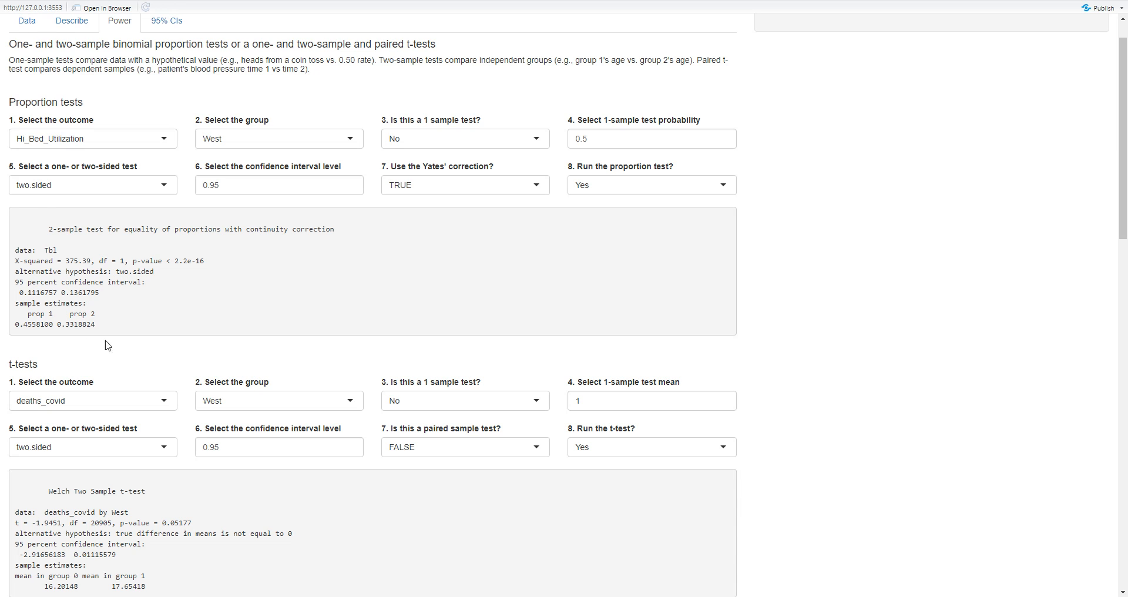
pyautogui.moveTo(98, 325); pyautogui.dragTo(65, 324)
pyautogui.scroll(-5, 1112, 164)
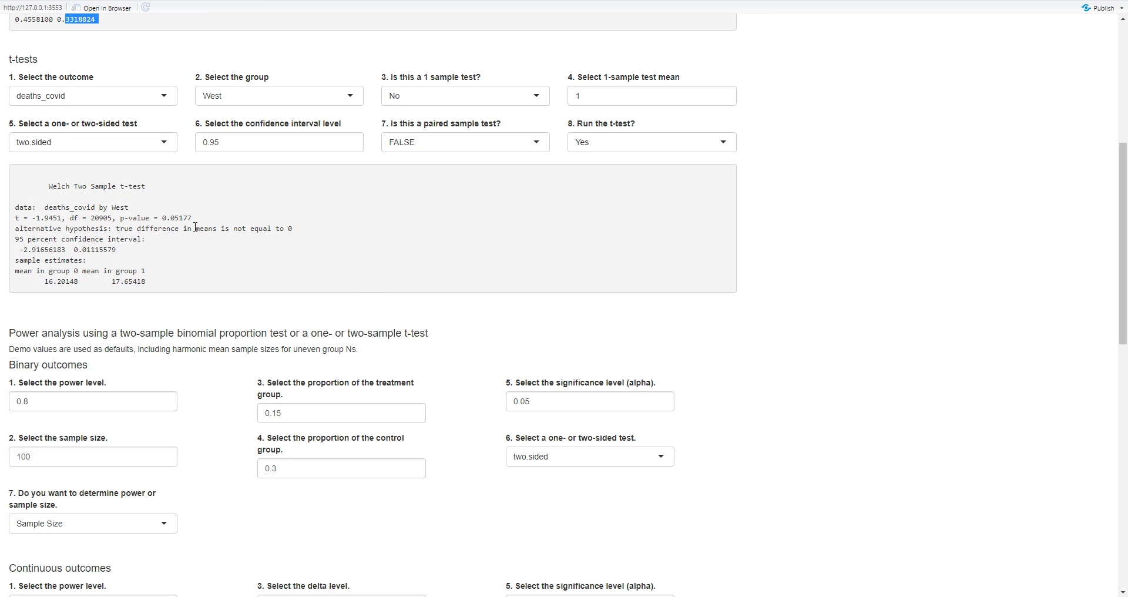
pyautogui.moveTo(192, 218); pyautogui.dragTo(154, 217)
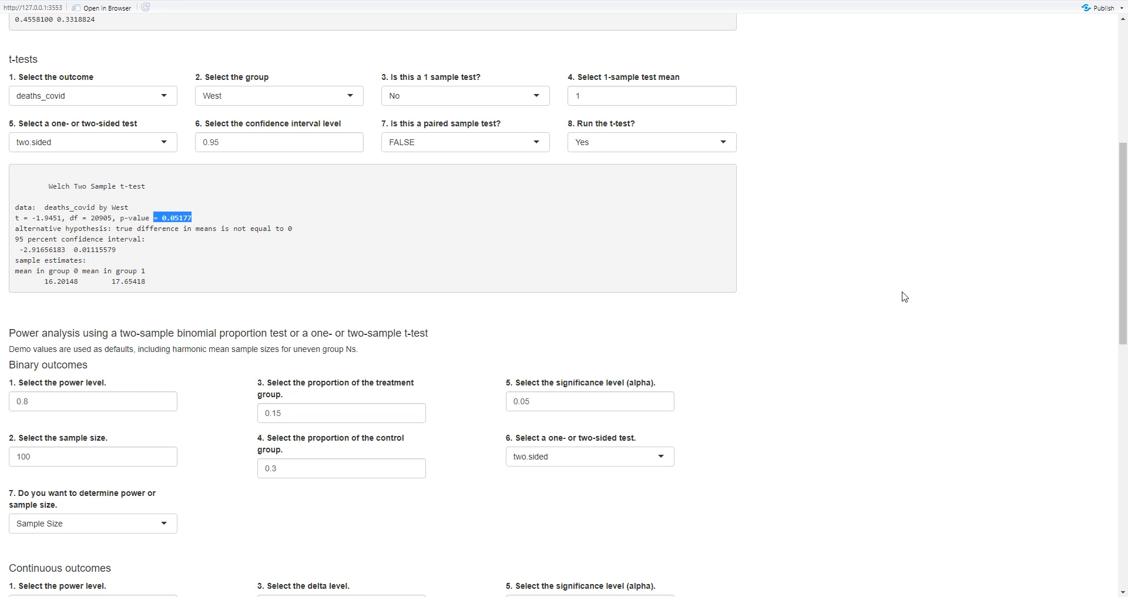
# Step: Examine the power analysis settings for binary and continuous outcomes, along with the power and effect size summaries
pyautogui.moveTo(1123, 264); pyautogui.dragTo(1126, 372)
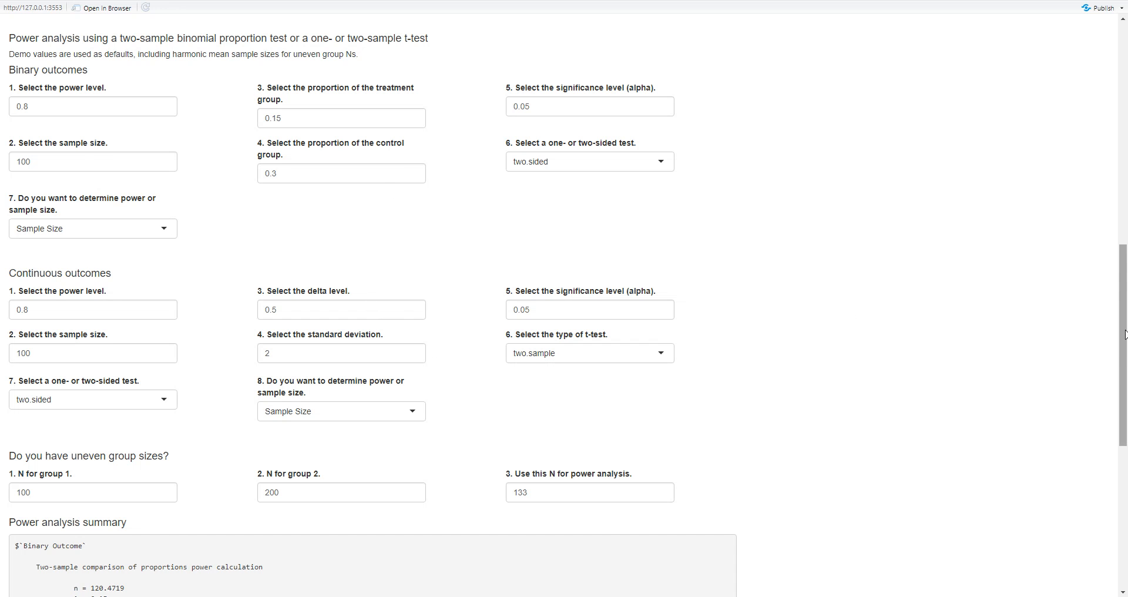
pyautogui.moveTo(1126, 335); pyautogui.dragTo(1126, 454)
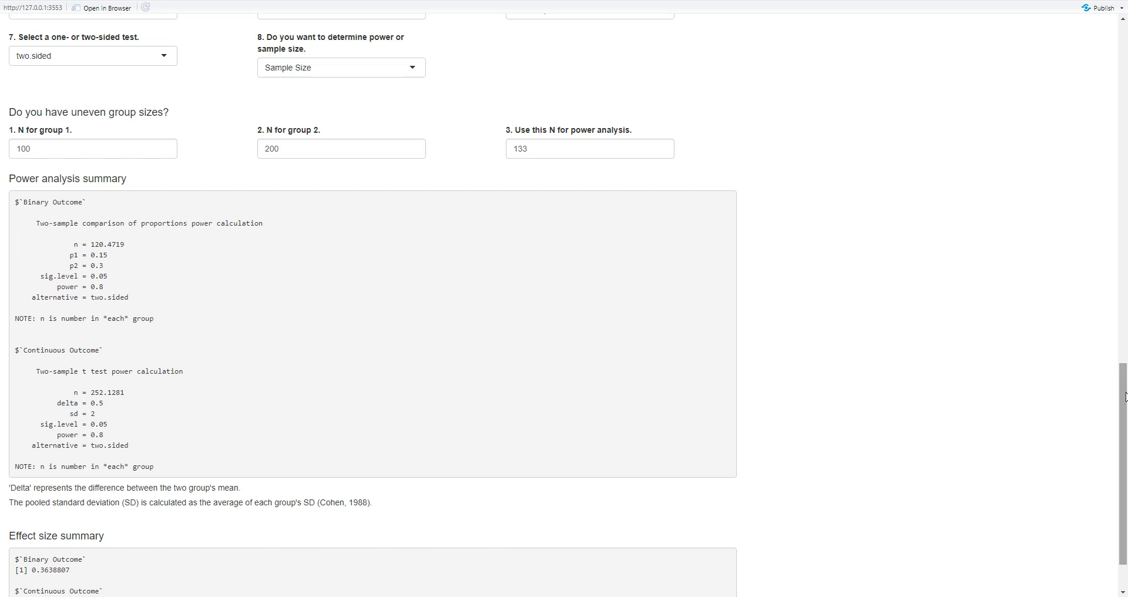
pyautogui.moveTo(1123, 397); pyautogui.dragTo(1123, 421)
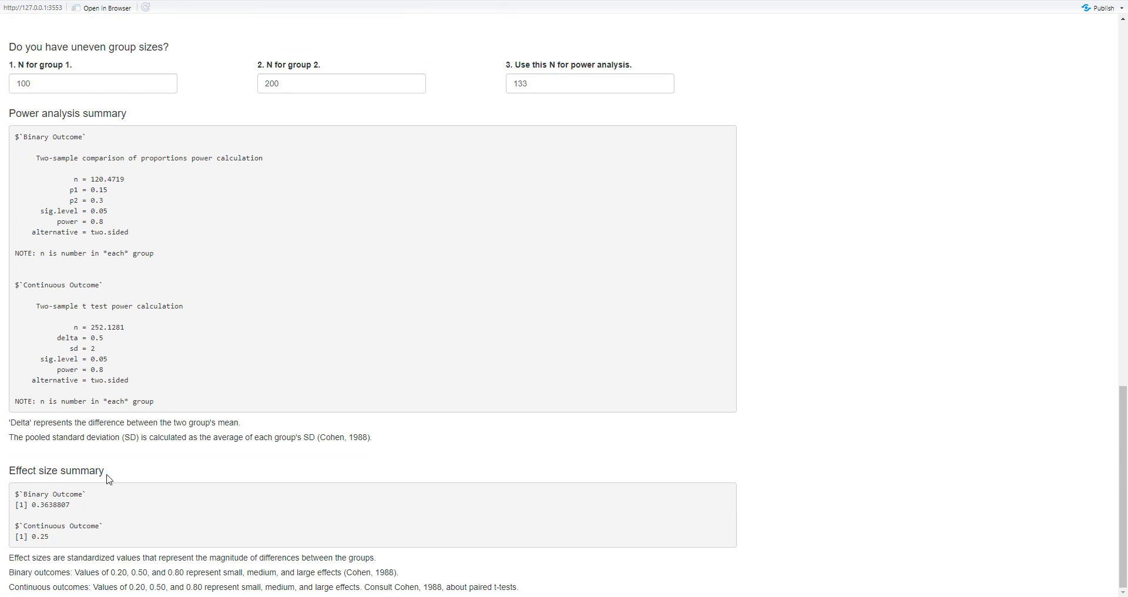
# Step: Examine the effect size summary for the binary and continuous outcomes, and open the 95% CIs page
pyautogui.moveTo(102, 470); pyautogui.dragTo(4, 475)
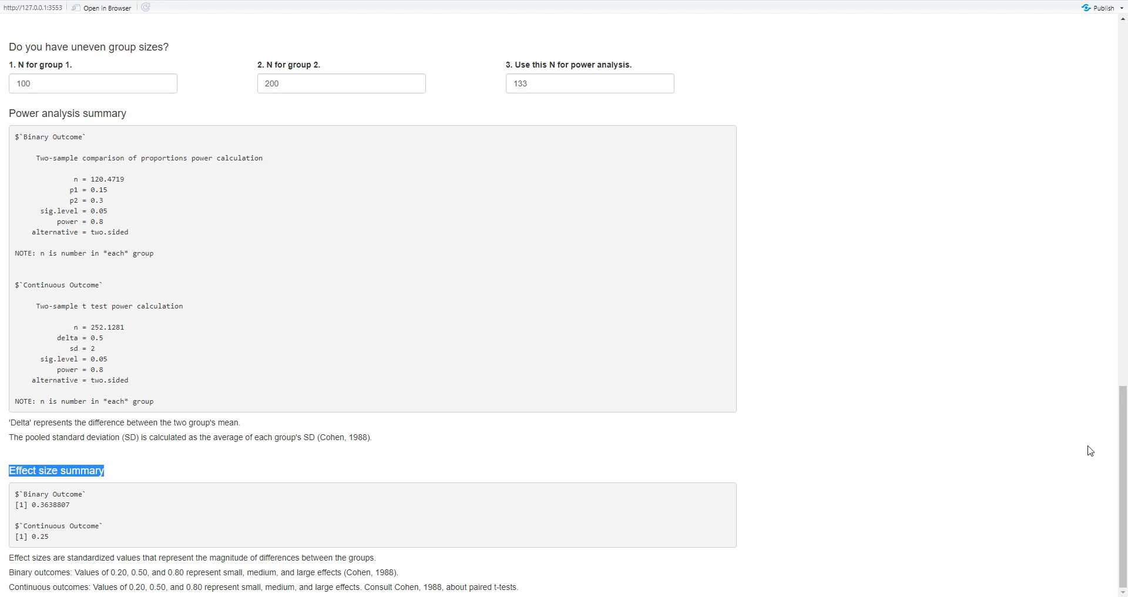
pyautogui.click(1125, 447)
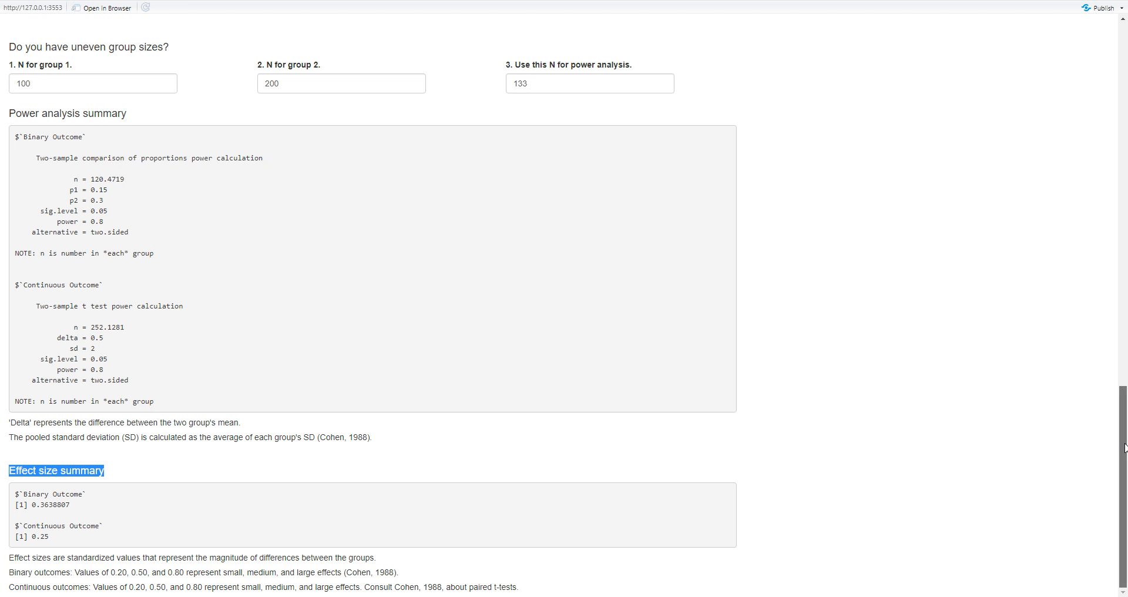
pyautogui.moveTo(1124, 448); pyautogui.dragTo(976, 92)
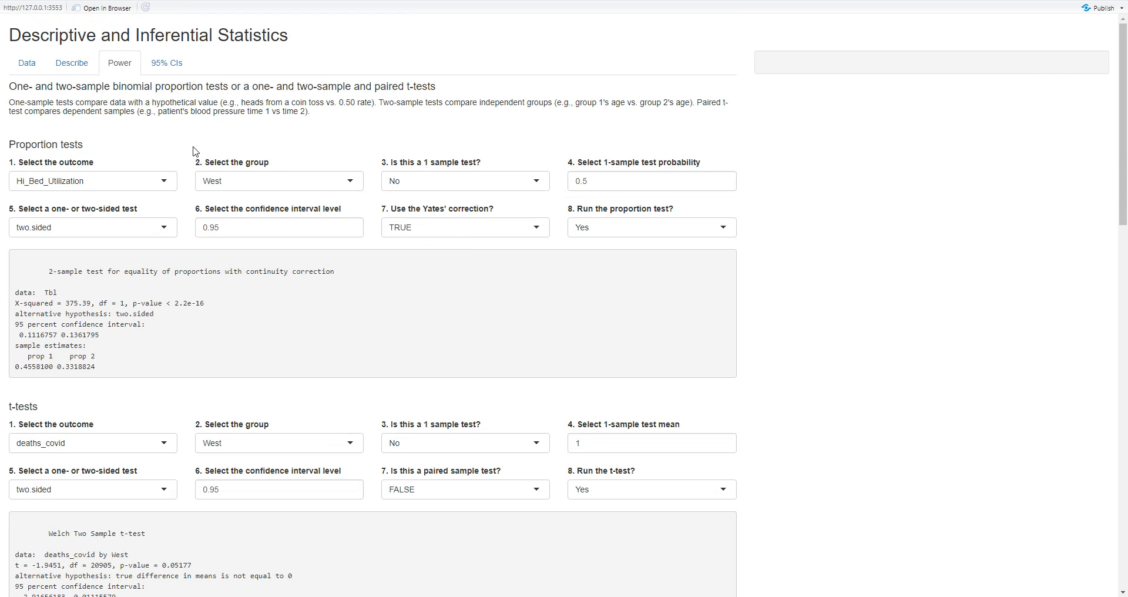
pyautogui.click(168, 68)
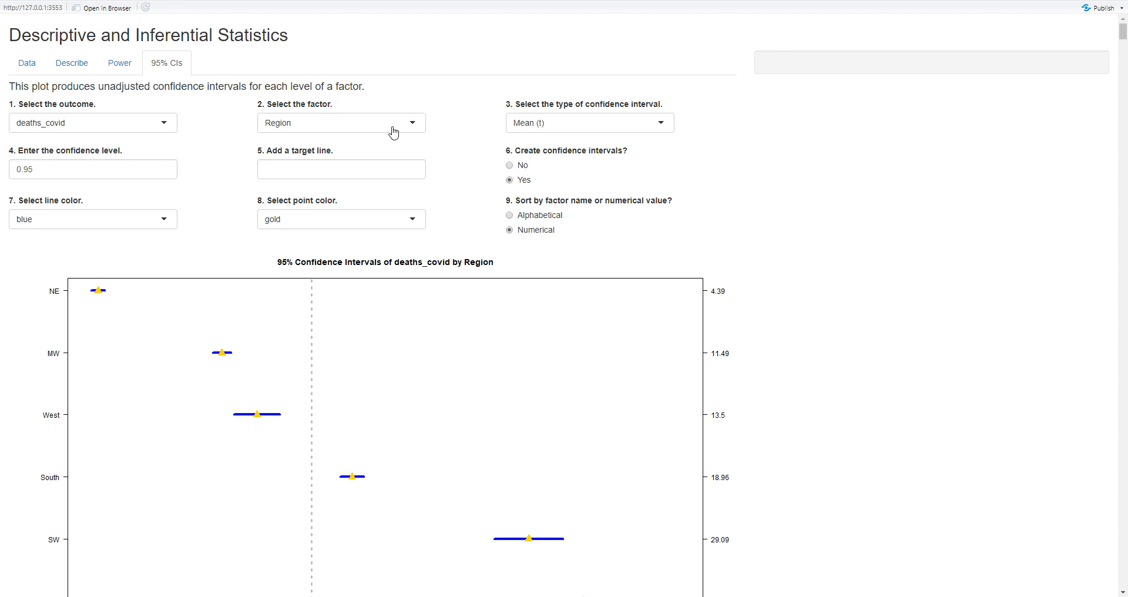
# Step: Compare alphabetical and numerical sorting of the deaths_covid confidence intervals by Region, ending on numerical
pyautogui.scroll(-1, 355, 414)
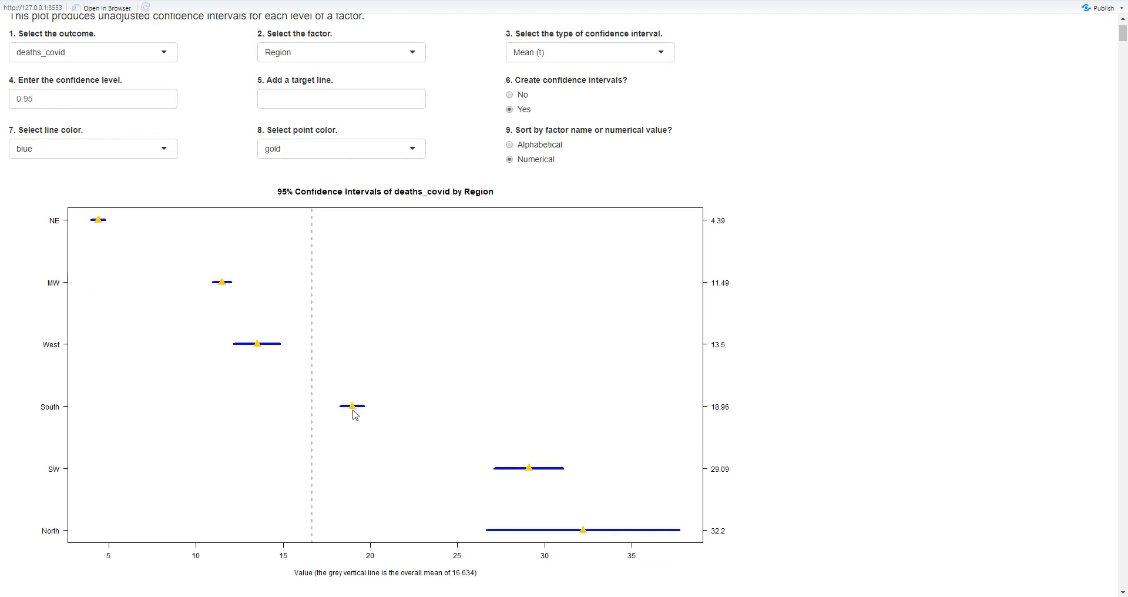
pyautogui.scroll(-1, 355, 413)
pyautogui.scroll(1, 354, 413)
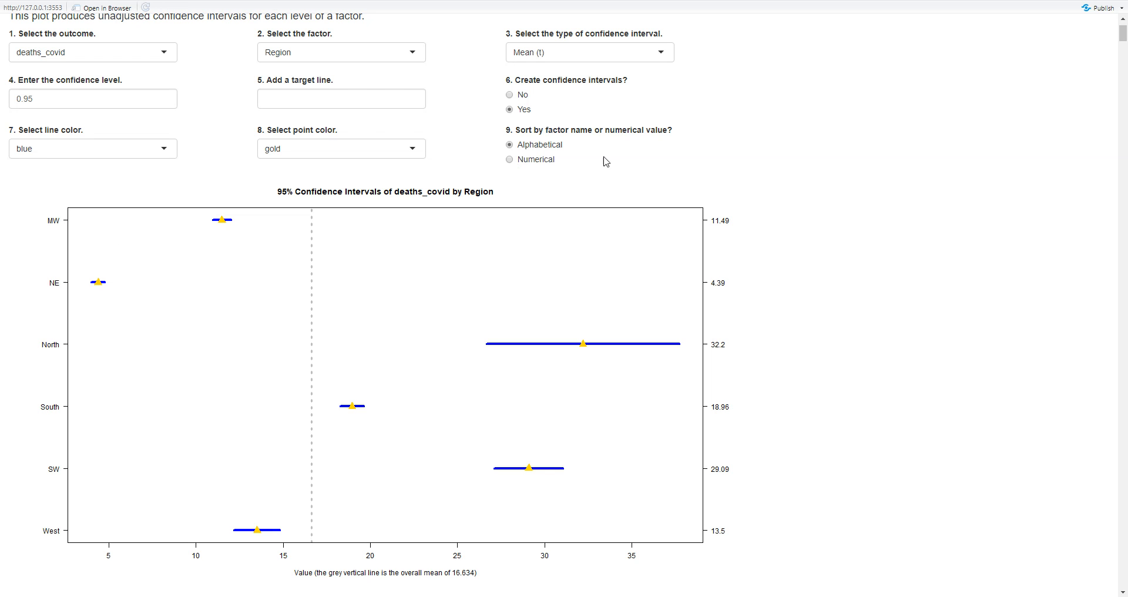
pyautogui.click(509, 160)
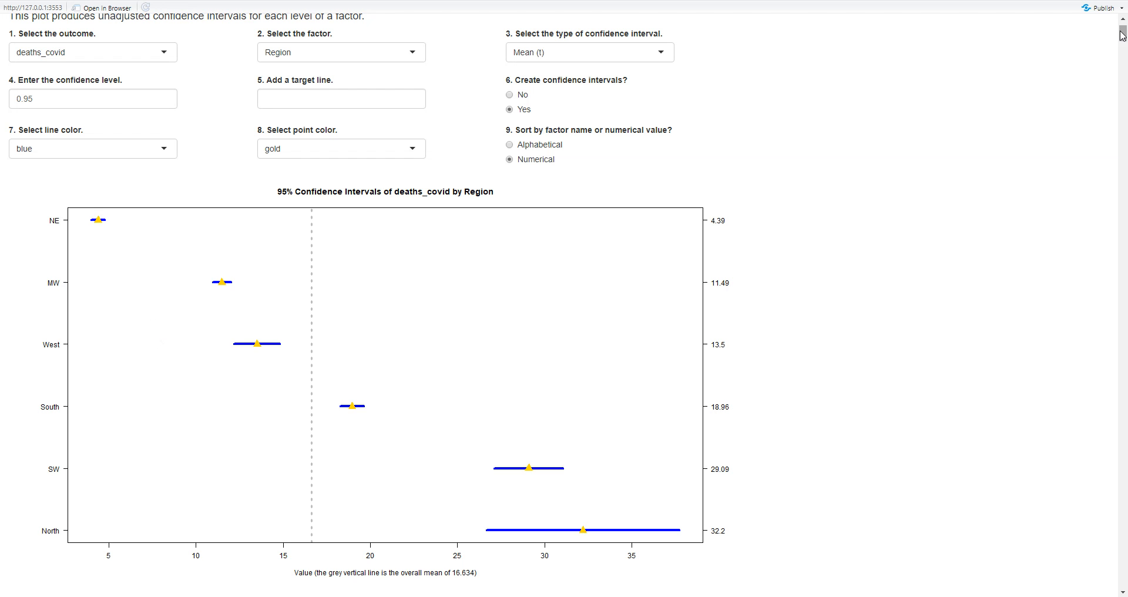
# Step: Examine the group test results for deaths_covid by Region and the available types of confidence interval
pyautogui.moveTo(1122, 32); pyautogui.dragTo(1122, 46)
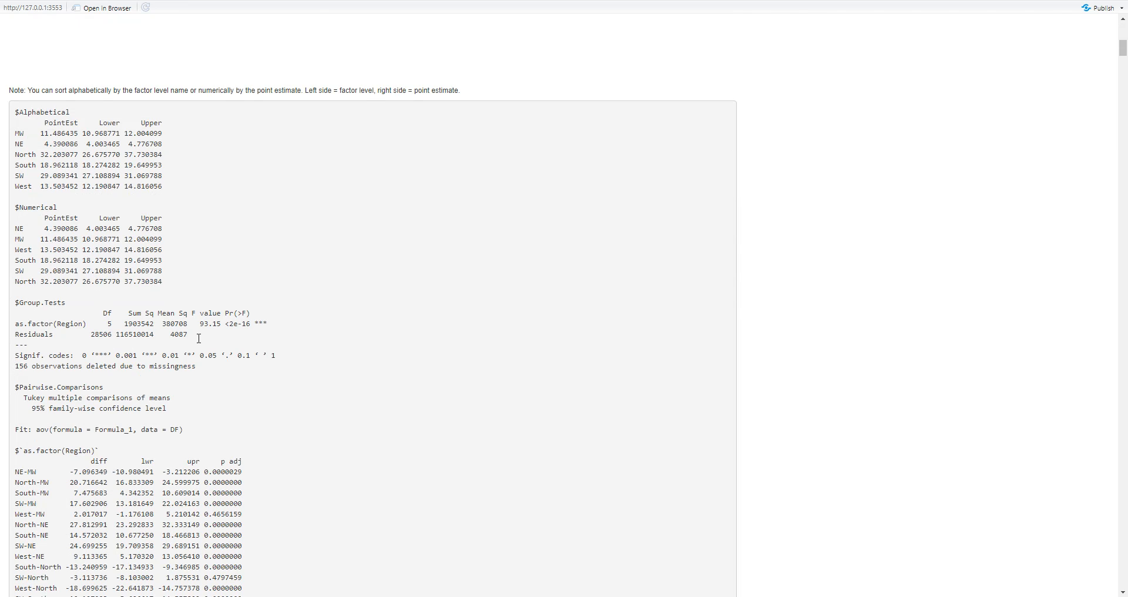
pyautogui.moveTo(196, 335); pyautogui.dragTo(1, 304)
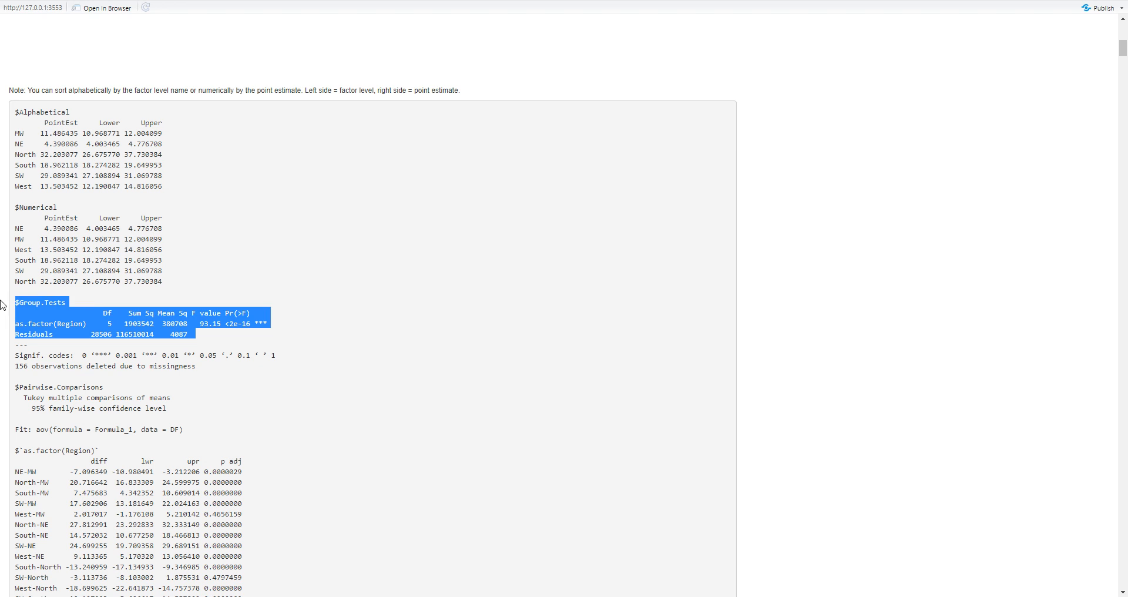
pyautogui.moveTo(1123, 50); pyautogui.dragTo(1123, 29)
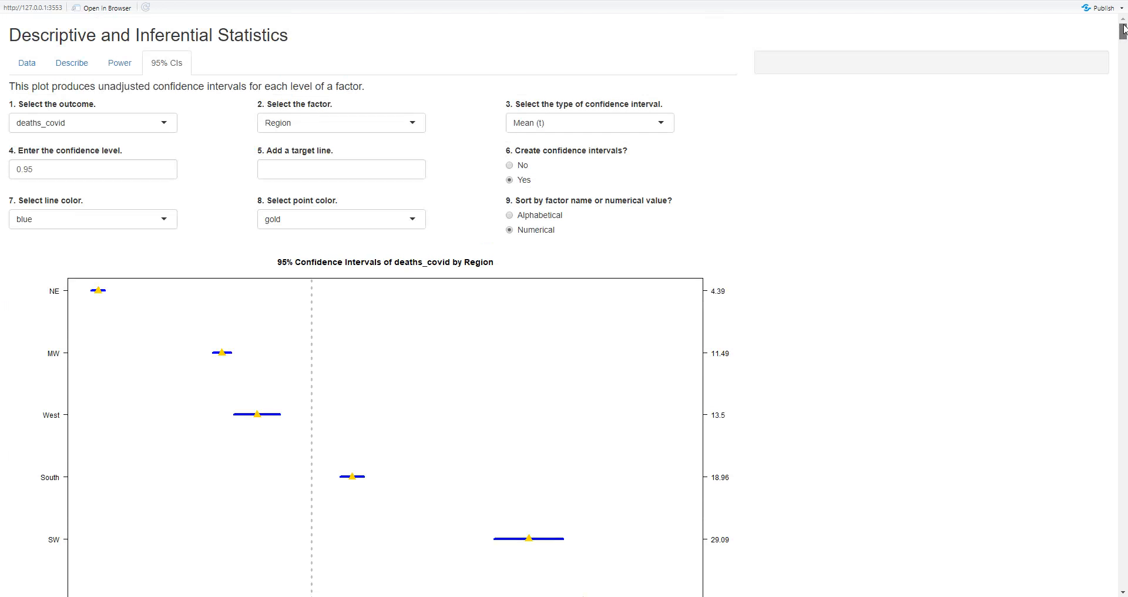
pyautogui.click(665, 123)
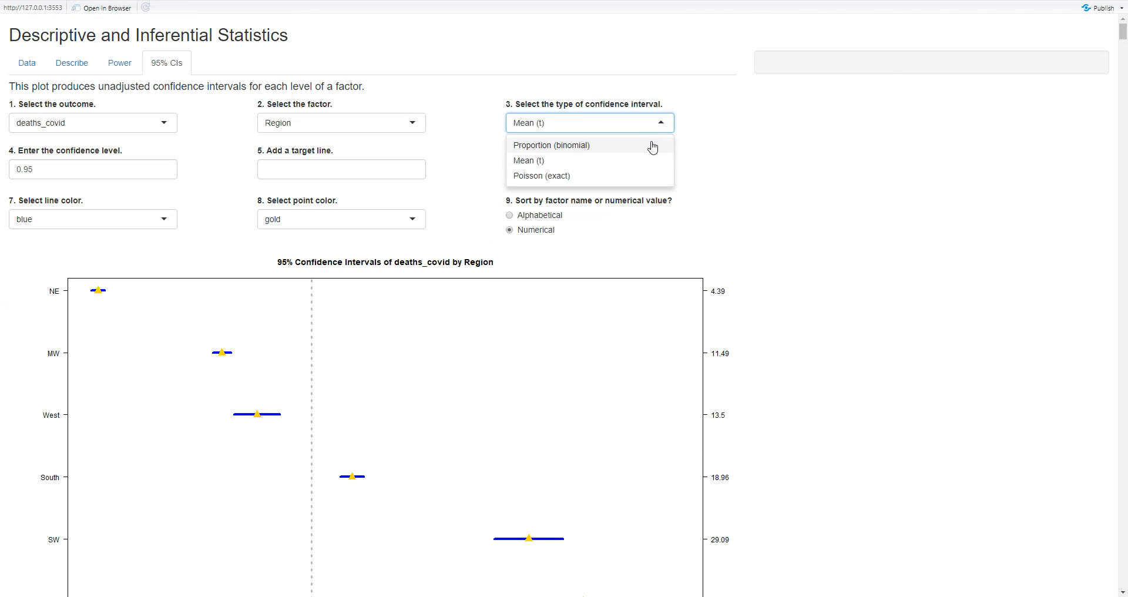
pyautogui.click(810, 142)
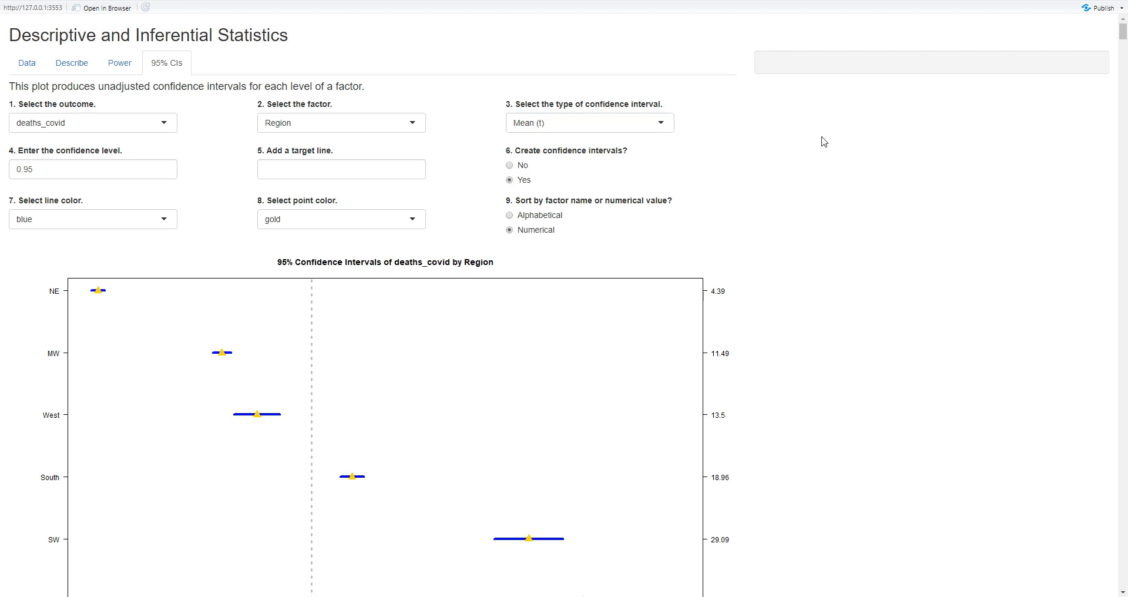
# Step: Examine the Region group test and the Tukey pairwise comparisons with their adjusted p-values
pyautogui.moveTo(1126, 41); pyautogui.dragTo(1117, 59)
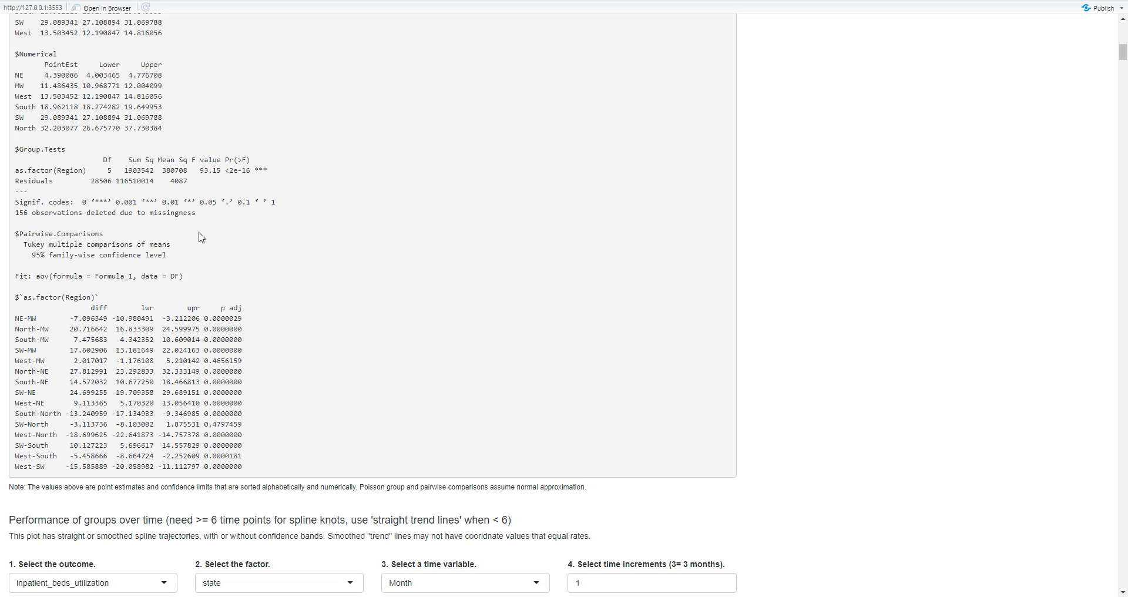
pyautogui.moveTo(281, 202); pyautogui.dragTo(10, 170)
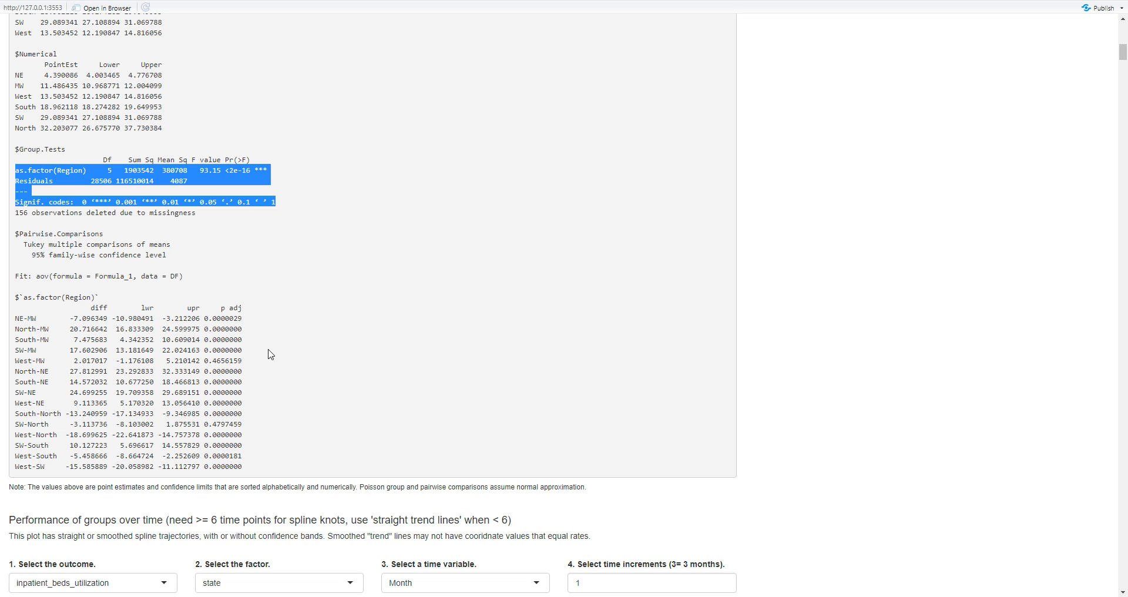
pyautogui.click(244, 470)
pyautogui.moveTo(245, 470); pyautogui.dragTo(15, 318)
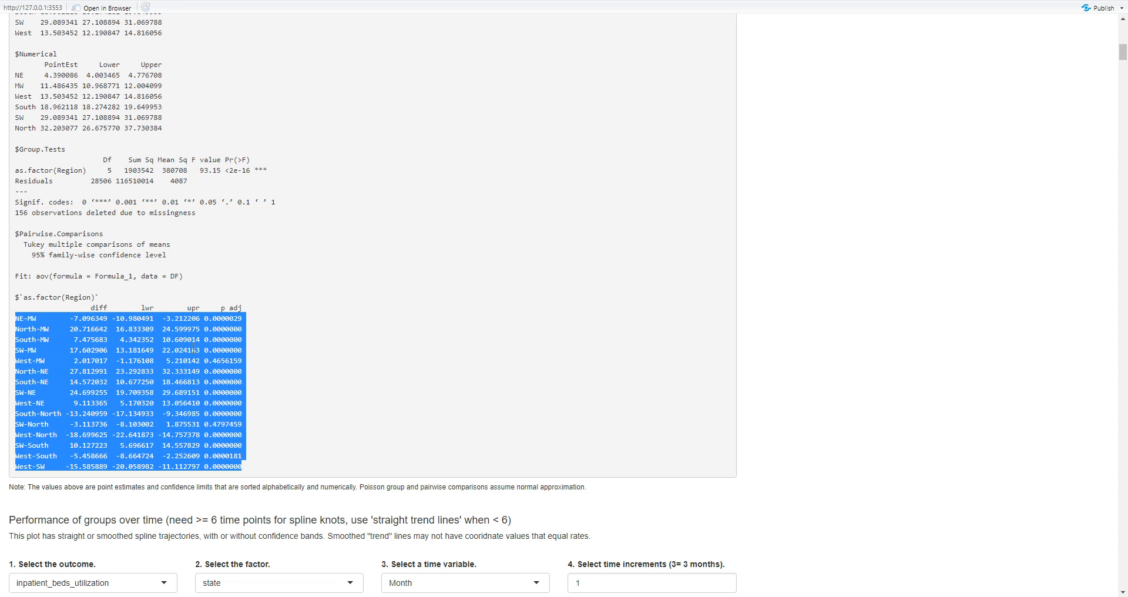
pyautogui.click(234, 349)
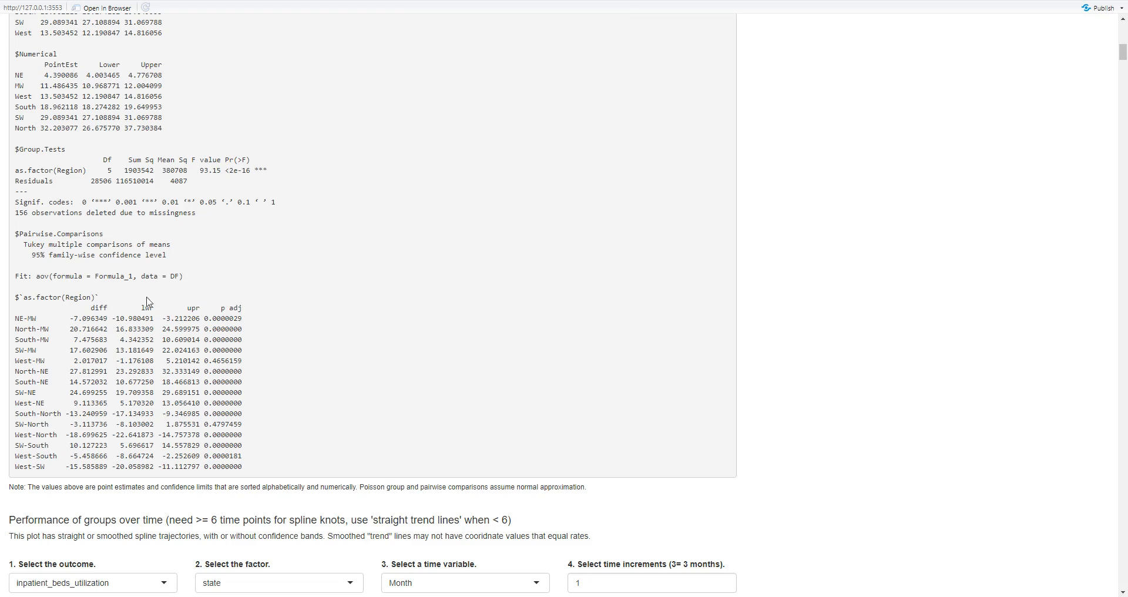
# Step: Turn off straight trend lines in the inpatient_beds_utilization time plot of state by Month
pyautogui.scroll(-15, 1126, 86)
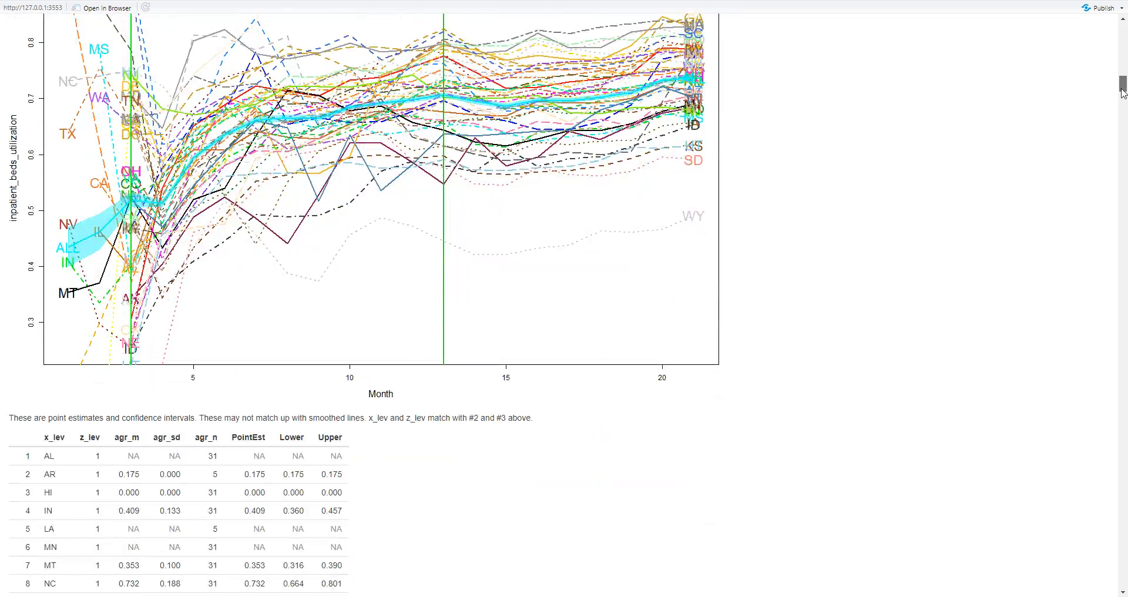
pyautogui.moveTo(1122, 92); pyautogui.dragTo(1123, 88)
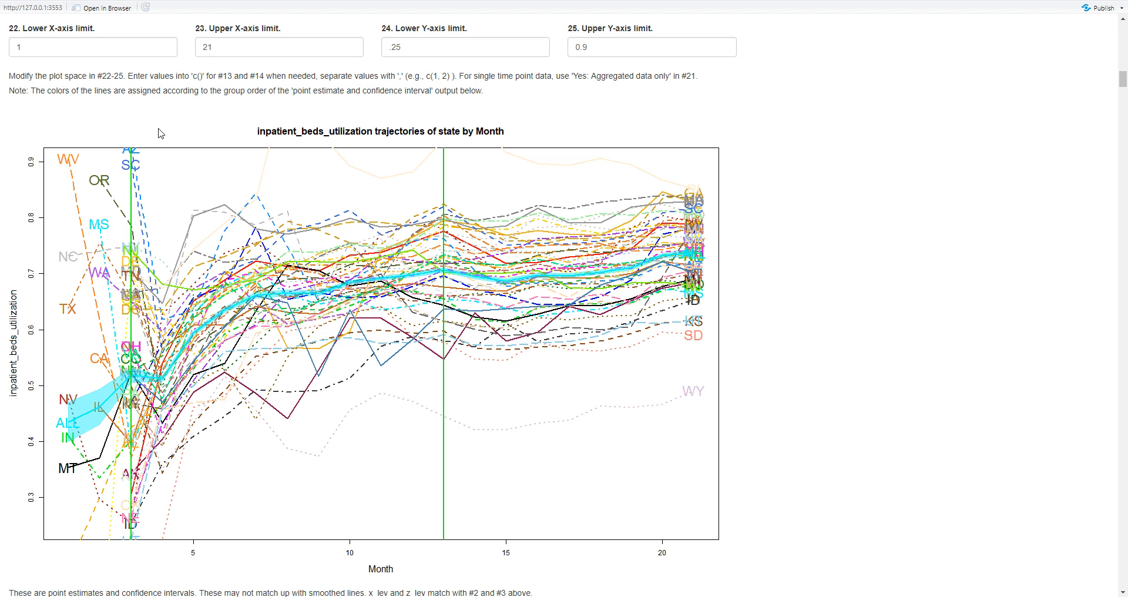
pyautogui.scroll(1, 159, 133)
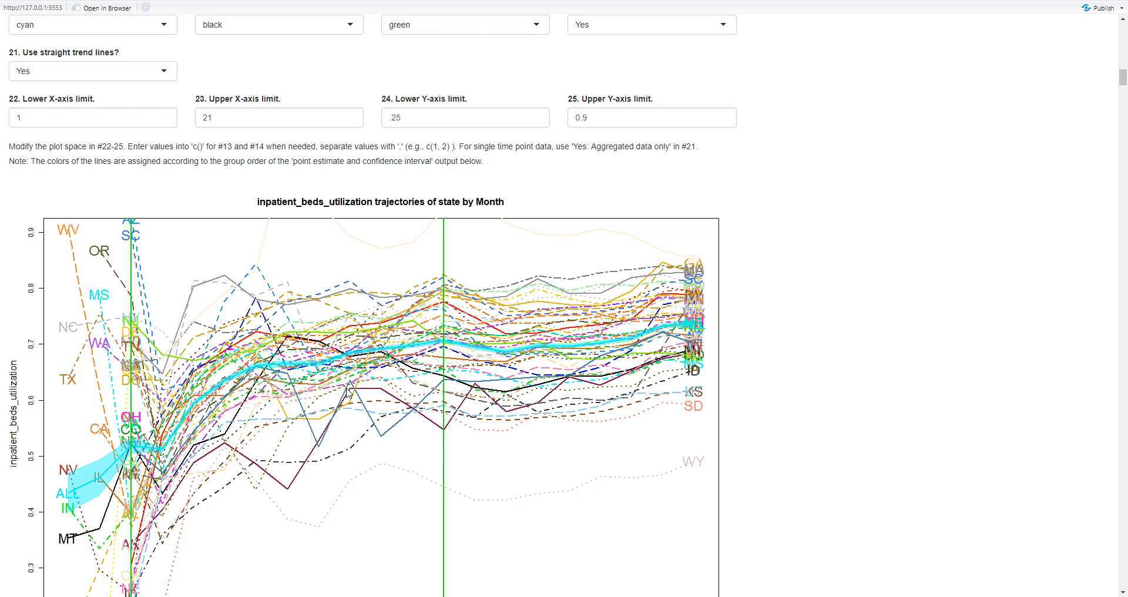
pyautogui.click(164, 71)
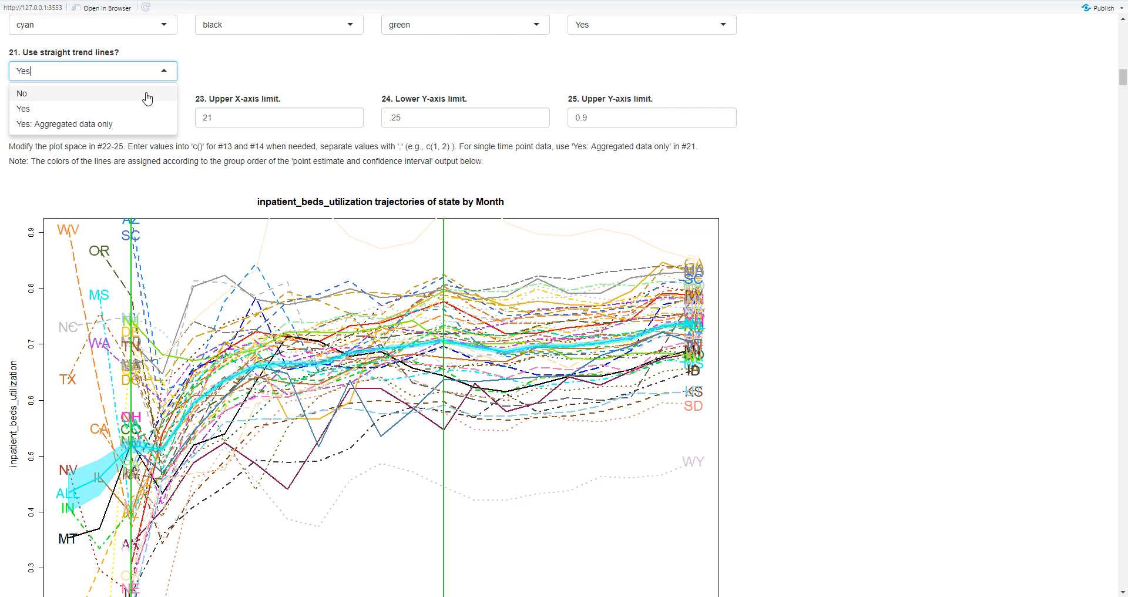
pyautogui.click(147, 94)
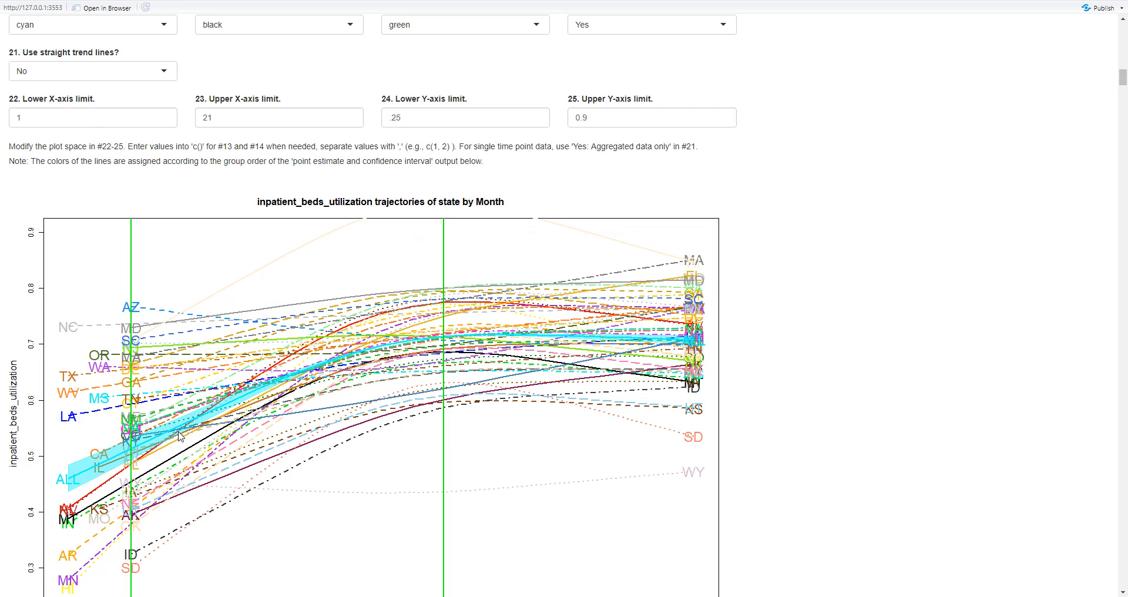
# Step: Examine the smoothed inpatient_beds_utilization trajectories of the states across the time point lines
pyautogui.scroll(-1, 179, 435)
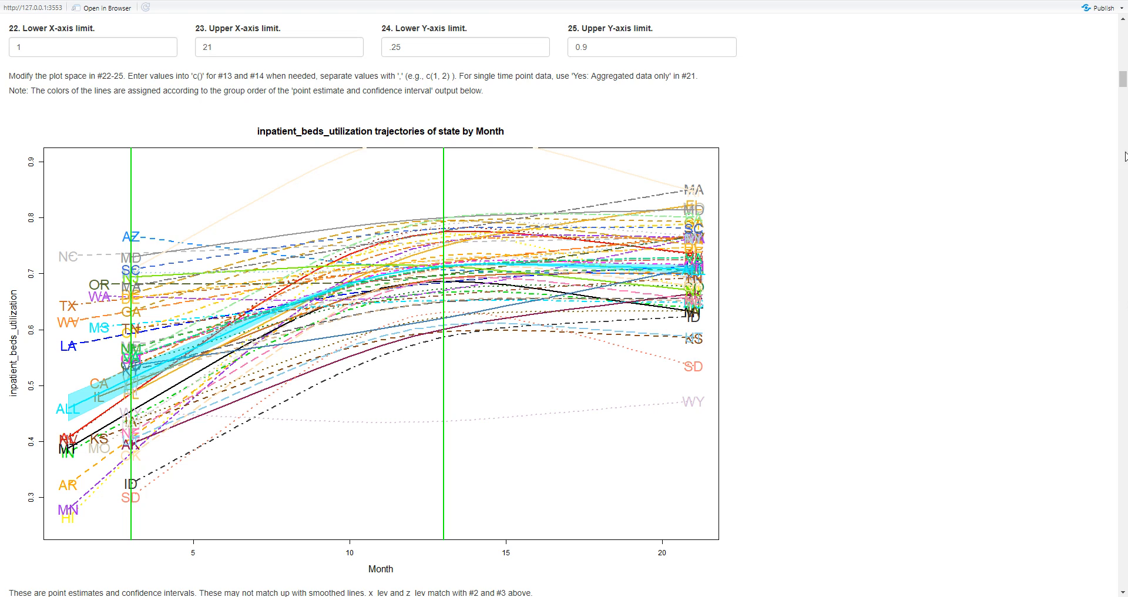
pyautogui.scroll(1, 896, 343)
pyautogui.scroll(-1, 896, 343)
pyautogui.scroll(-3, 897, 344)
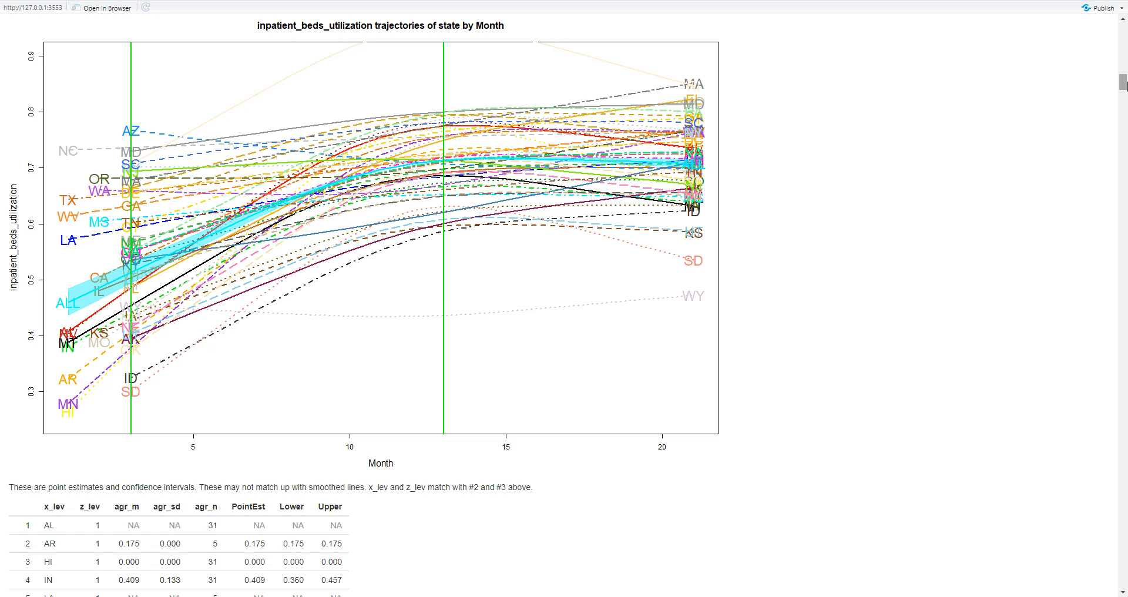
pyautogui.moveTo(1123, 84); pyautogui.dragTo(1123, 82)
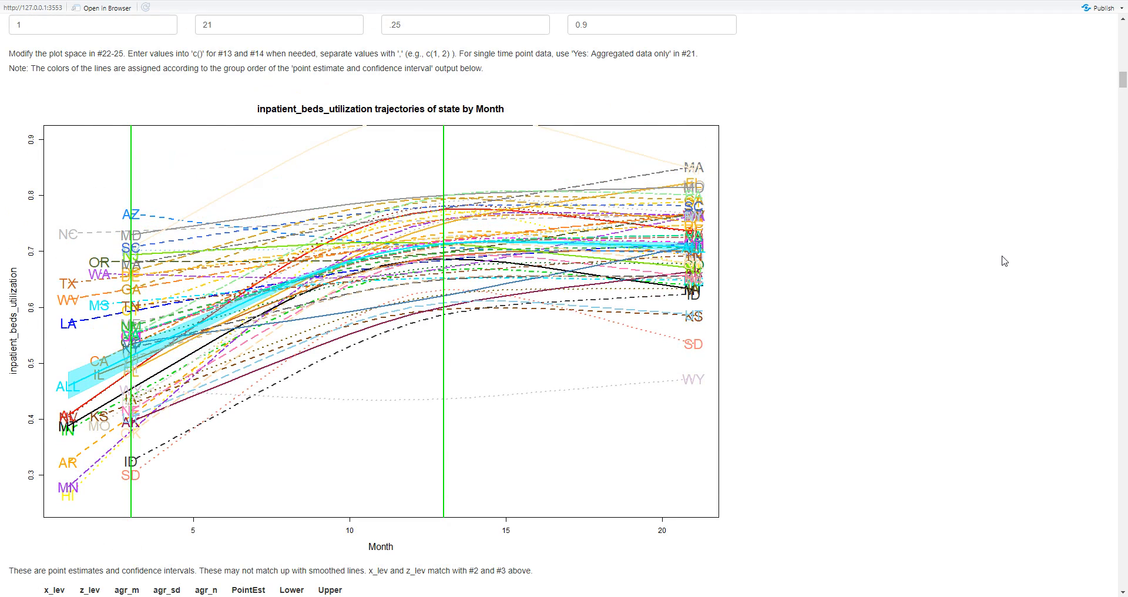
# Step: Add confidence bands to the state trajectories in the inpatient_beds_utilization time plot
pyautogui.scroll(5, 1002, 253)
pyautogui.scroll(3, 1004, 260)
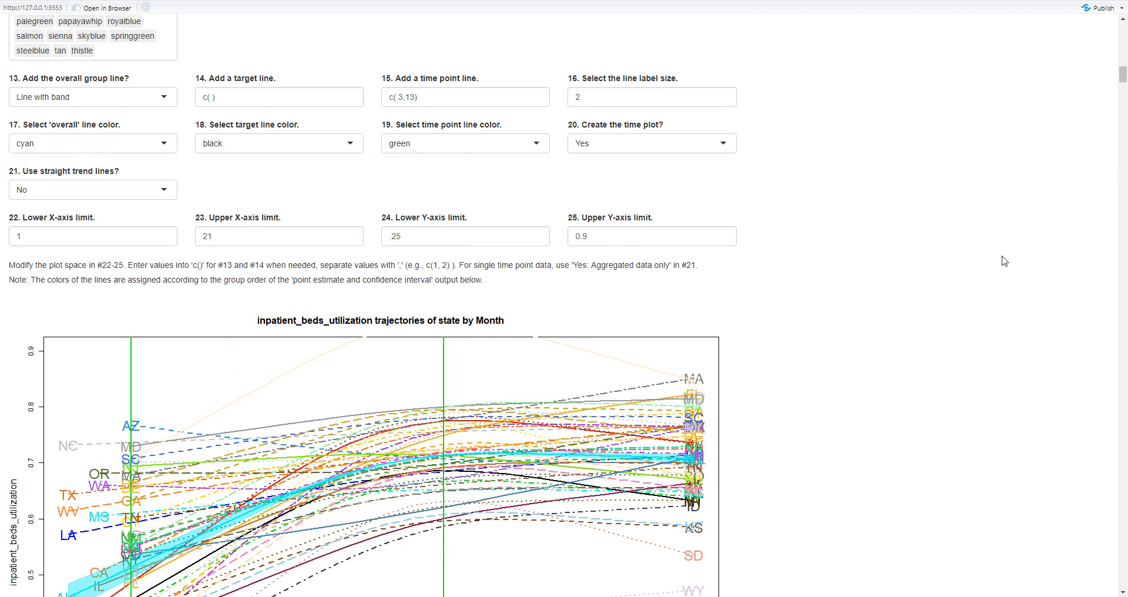
pyautogui.scroll(6, 1004, 260)
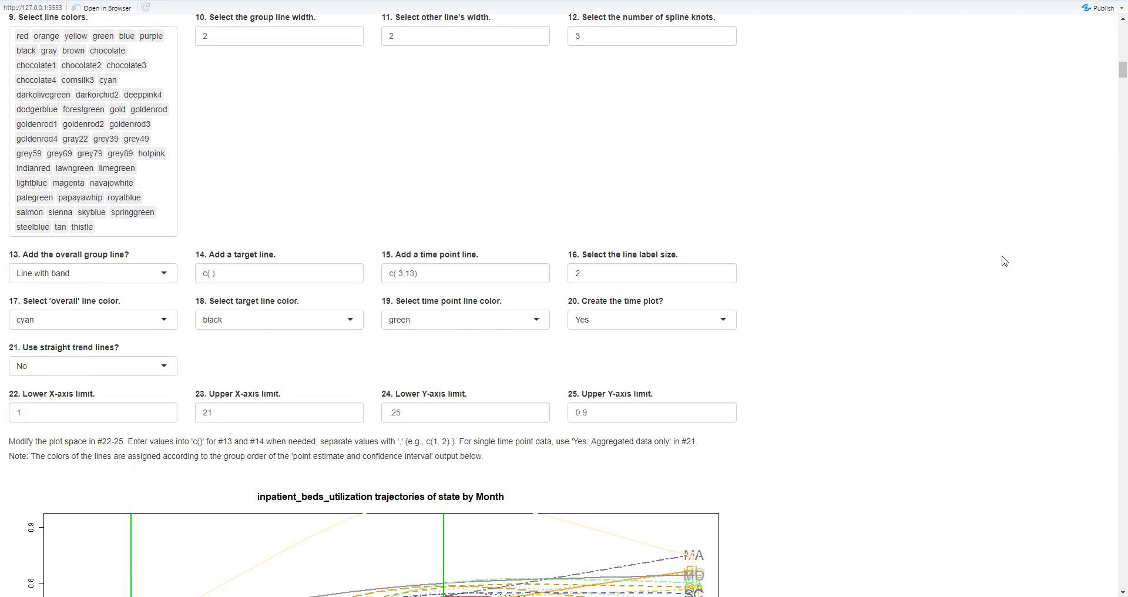
pyautogui.scroll(2, 1004, 261)
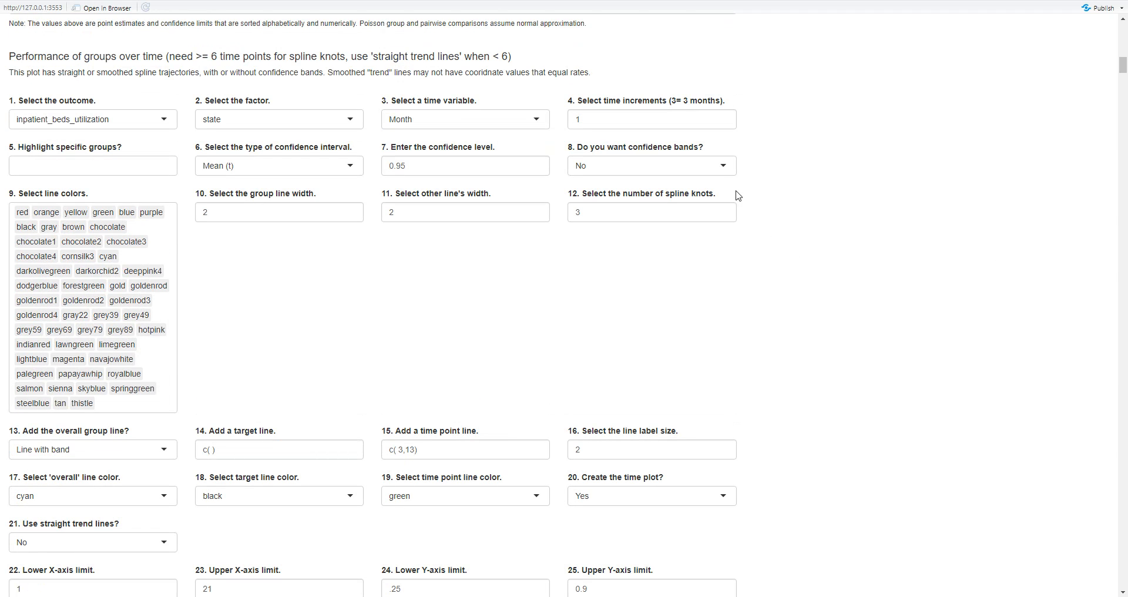
pyautogui.click(724, 166)
pyautogui.click(707, 203)
pyautogui.scroll(-4, 823, 411)
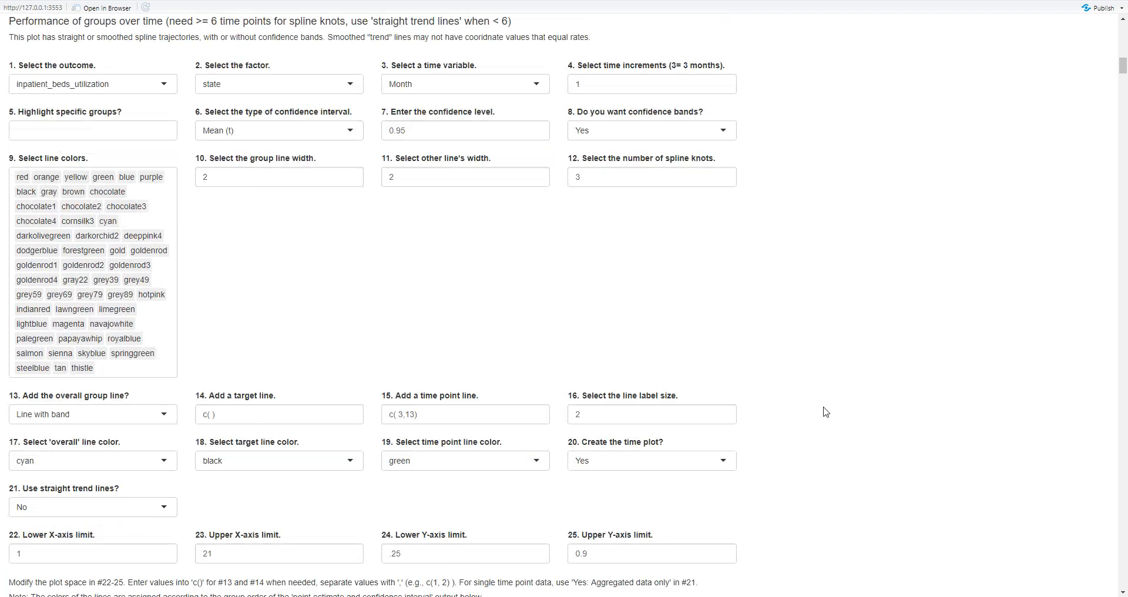
pyautogui.scroll(-8, 823, 411)
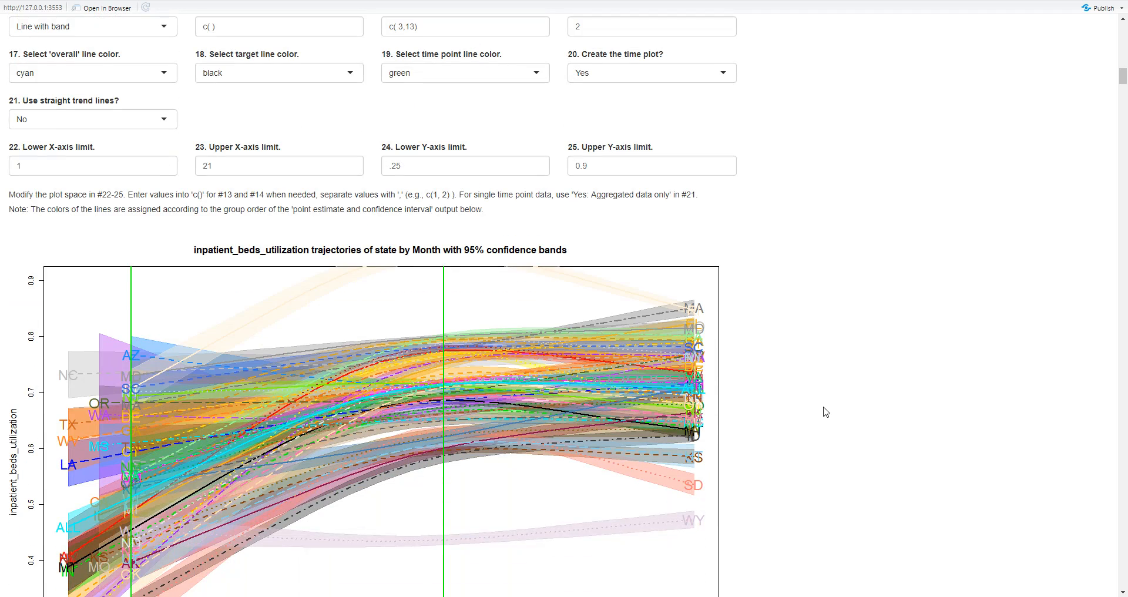
# Step: Highlight only the groups AK, AL, AR, AZ and CA in the time plot of state by Month
pyautogui.scroll(11, 825, 411)
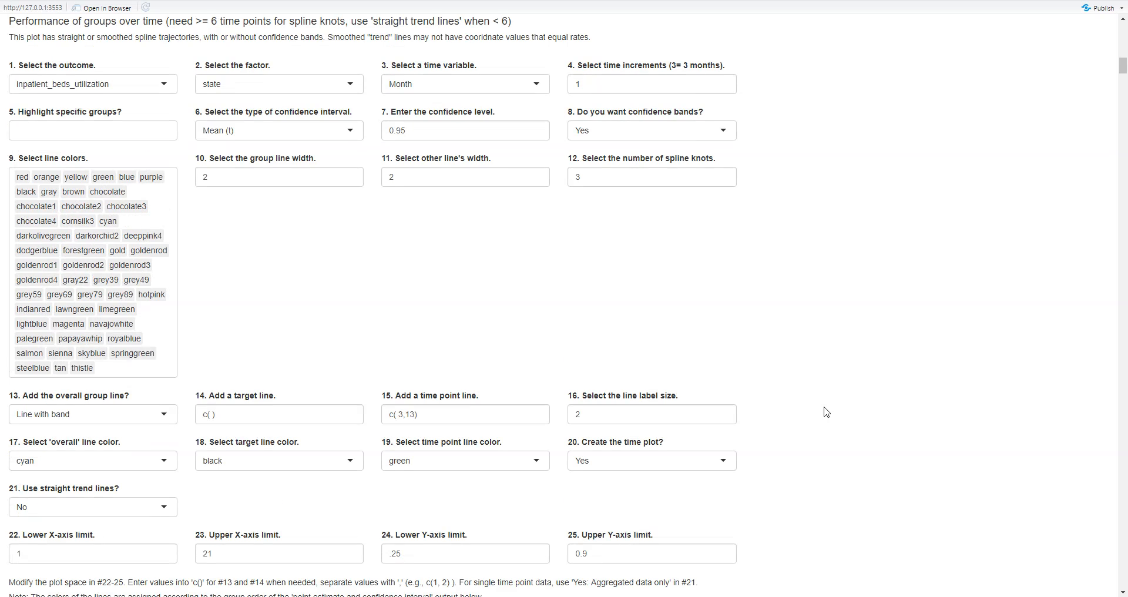
pyautogui.click(63, 132)
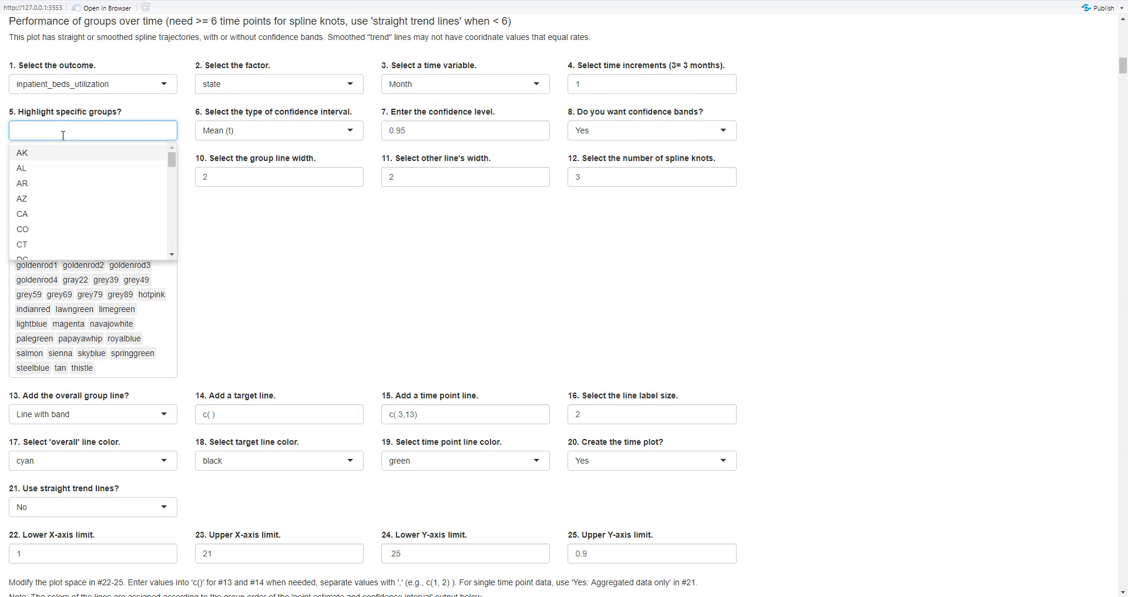
pyautogui.click(63, 154)
pyautogui.click(63, 154)
pyautogui.click(63, 154)
pyautogui.click(63, 154)
pyautogui.click(62, 154)
pyautogui.click(419, 239)
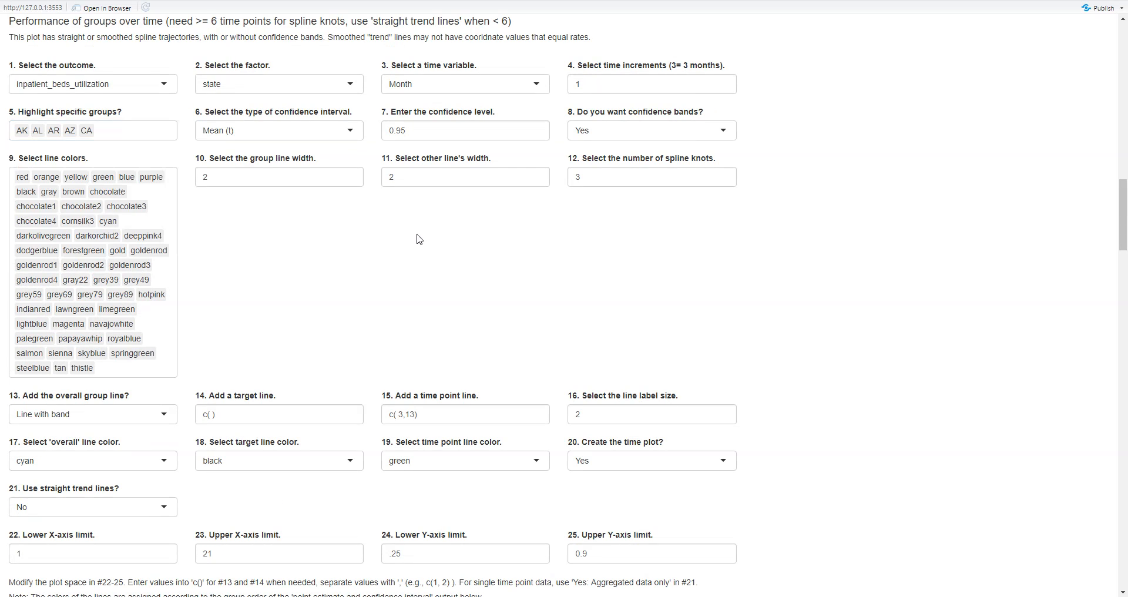
pyautogui.moveTo(1124, 190); pyautogui.dragTo(1124, 244)
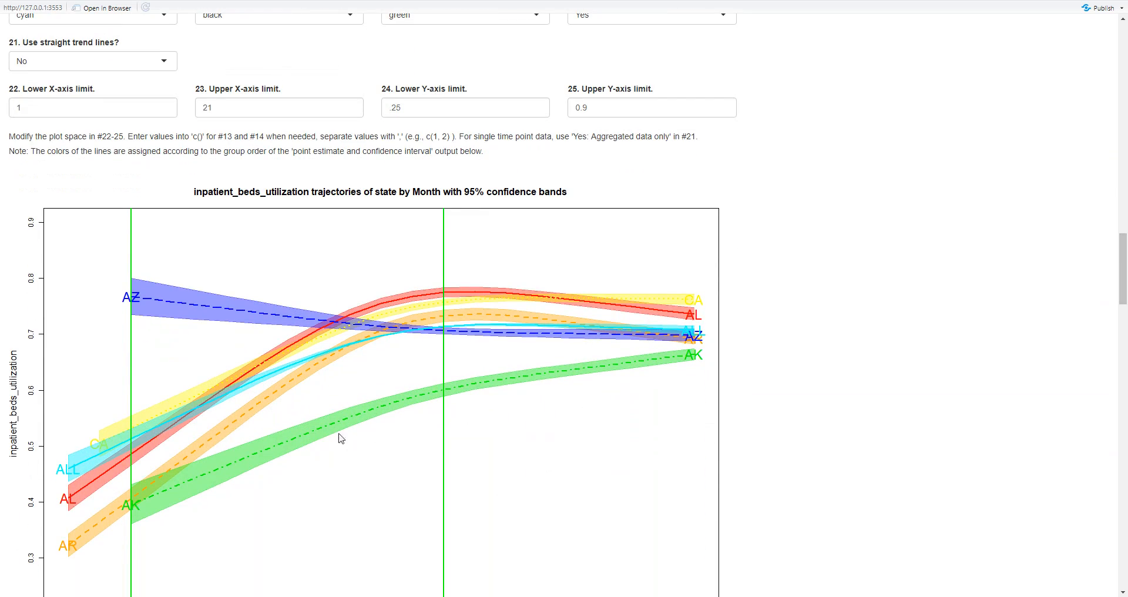
pyautogui.scroll(-1, 297, 440)
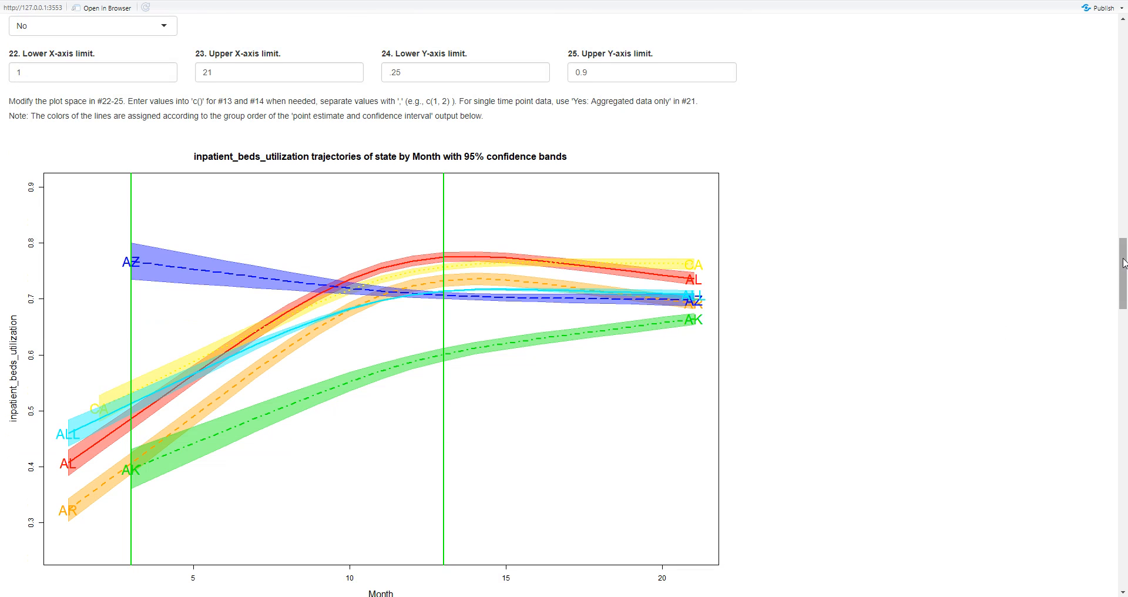
# Step: Examine the overall rates table for the time plot, and revisit the Data, Describe and Power pages
pyautogui.moveTo(1123, 288); pyautogui.dragTo(1125, 556)
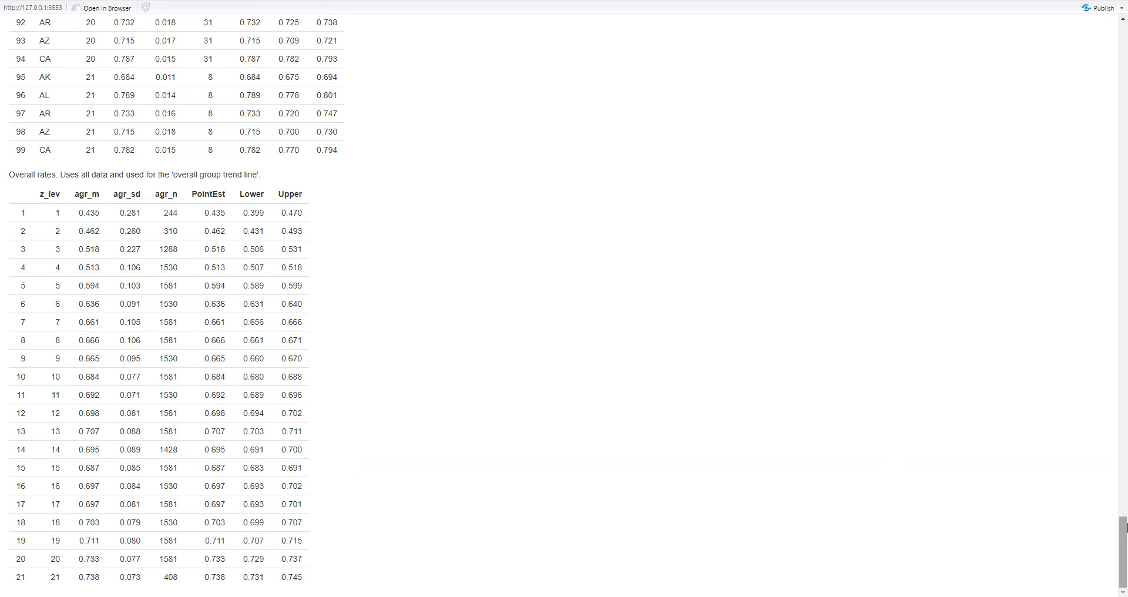
pyautogui.moveTo(1124, 560); pyautogui.dragTo(1, 101)
pyautogui.click(28, 69)
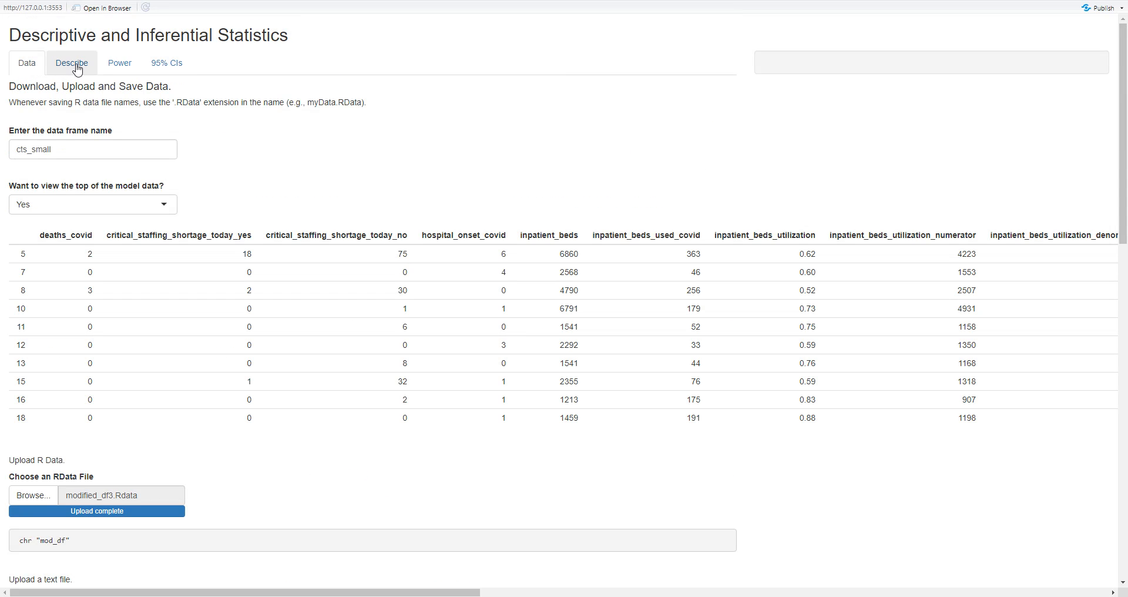
pyautogui.click(79, 67)
pyautogui.click(117, 68)
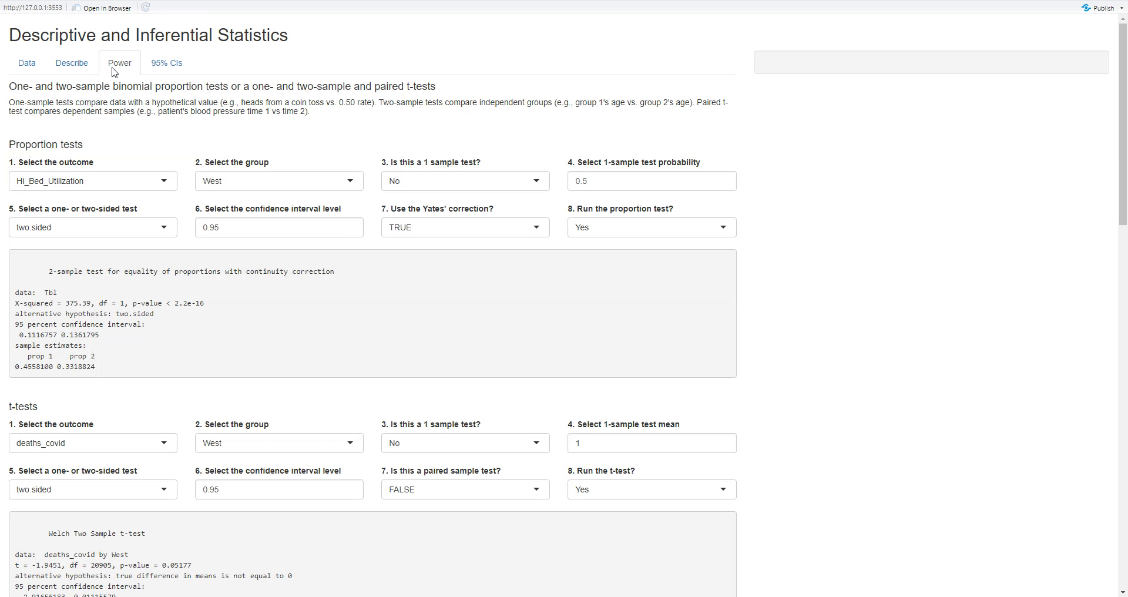